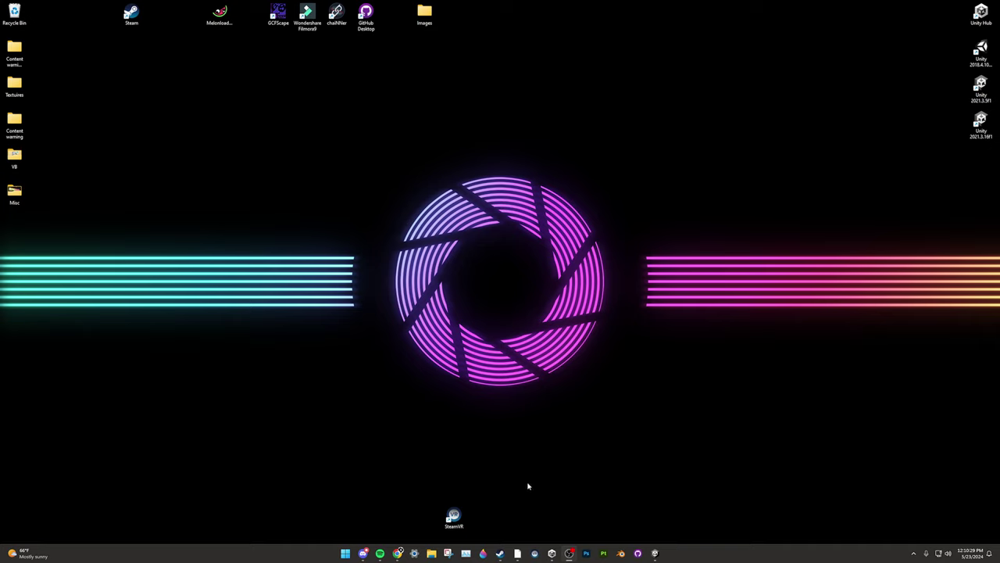
Step: Copy BONELAB's install location from its Details in the Meta Quest Link library
left_click(516, 554)
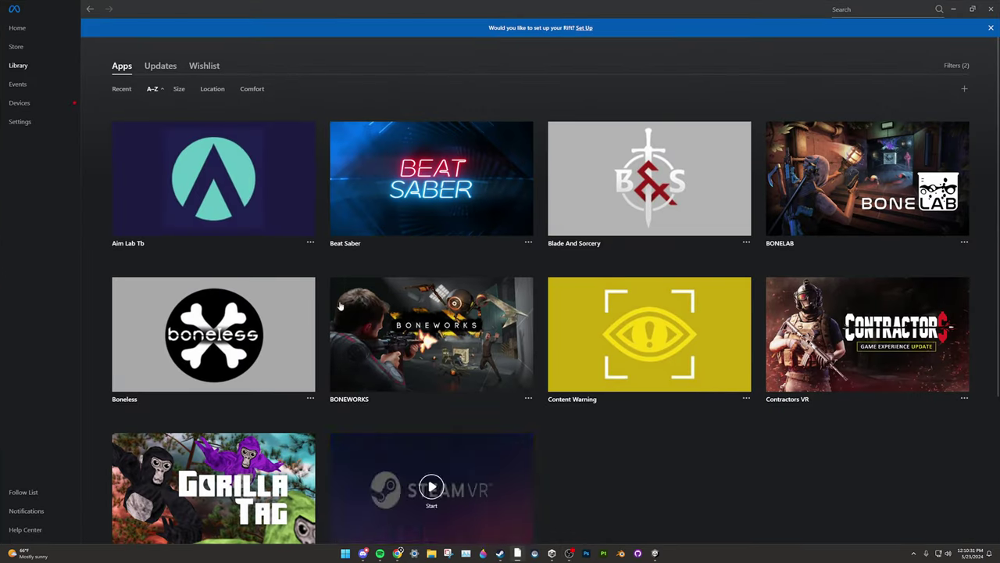
mouse_move(953, 216)
left_click(965, 242)
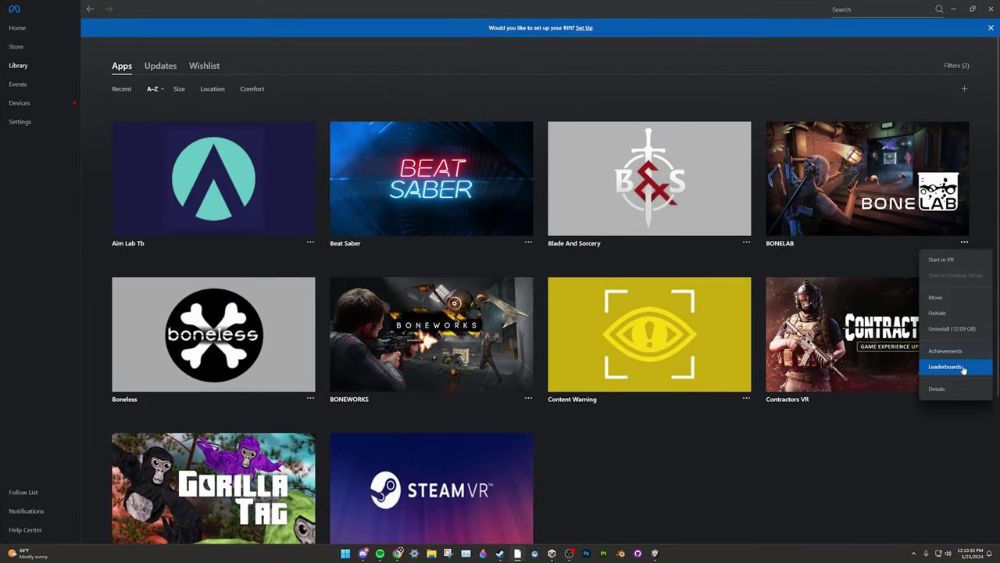
left_click(945, 390)
left_click(896, 253)
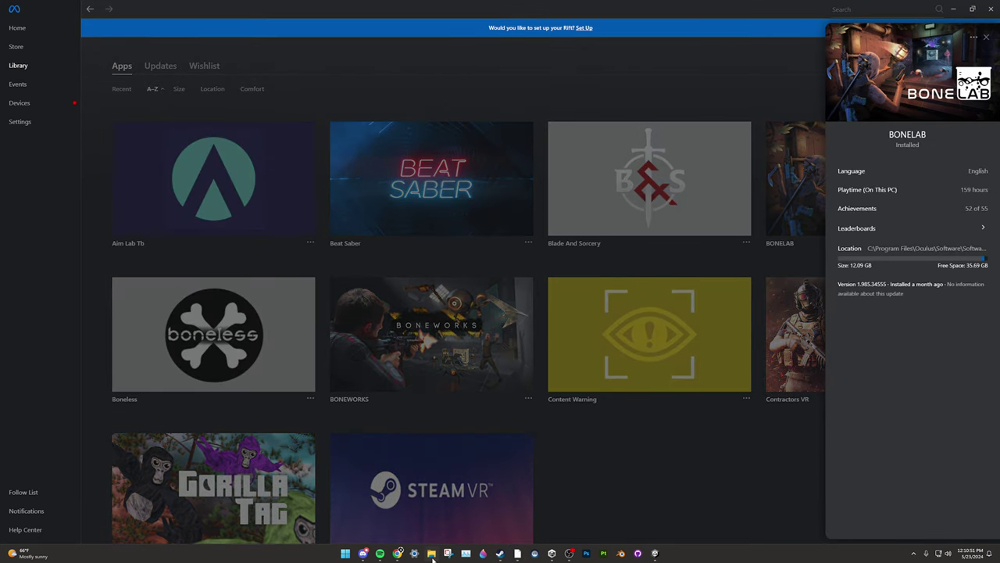
Step: Paste the copied path into File Explorer's address bar to open the BONELAB folder
left_click(430, 553)
left_click(520, 195)
key("ctrl+v")
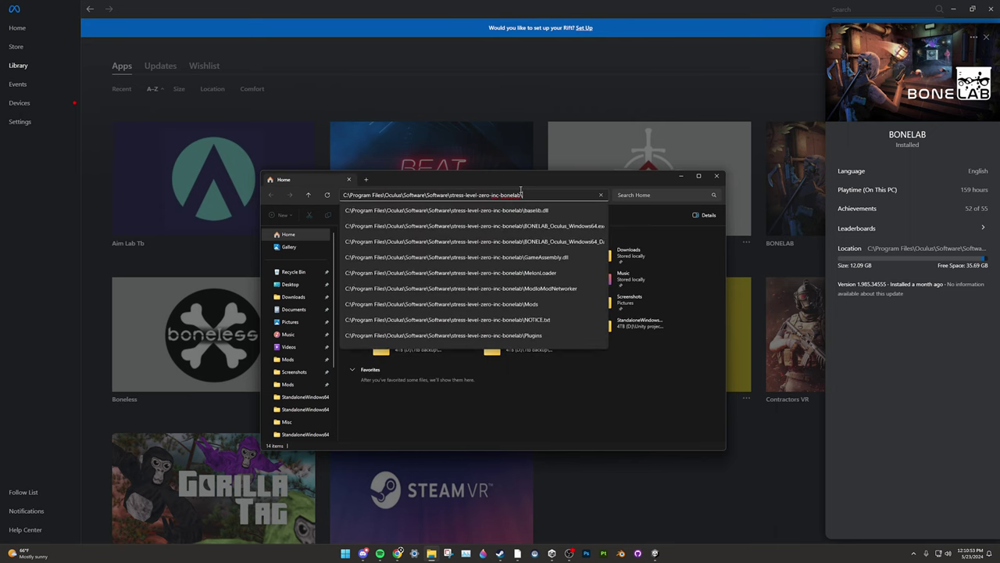
key("Return")
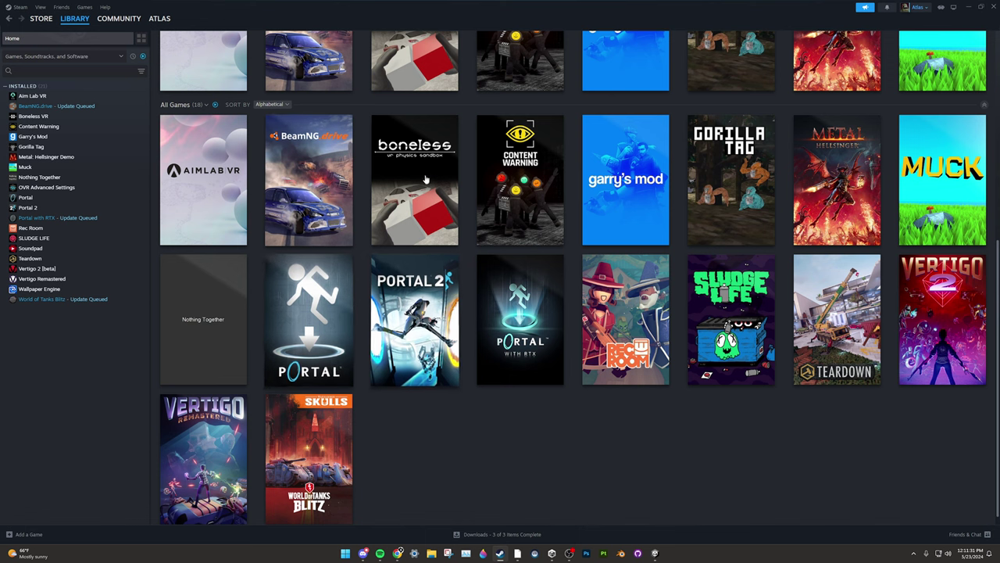
Step: Browse Portal's local files through Manage in the Steam Library
right_click(294, 317)
mouse_move(312, 375)
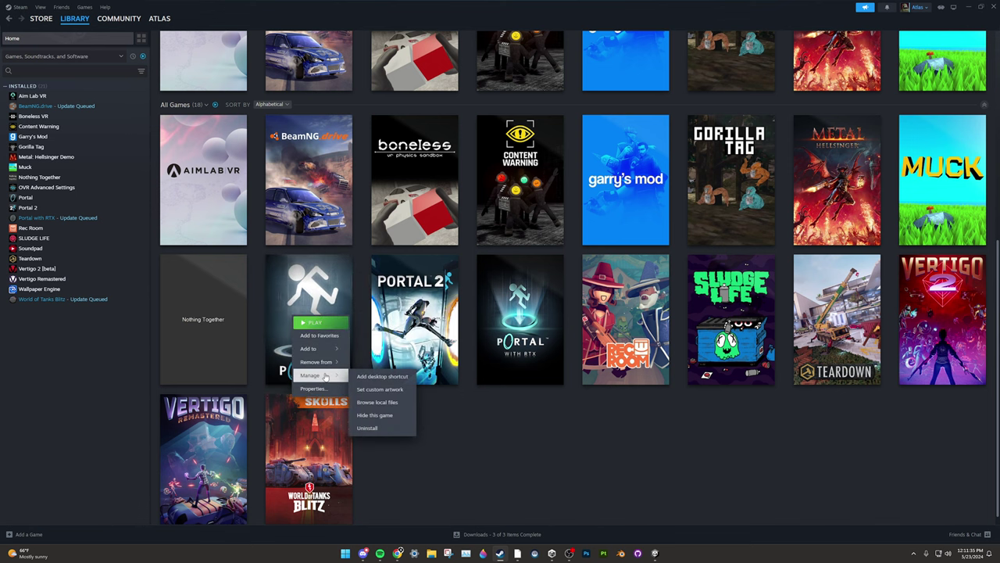
left_click(381, 401)
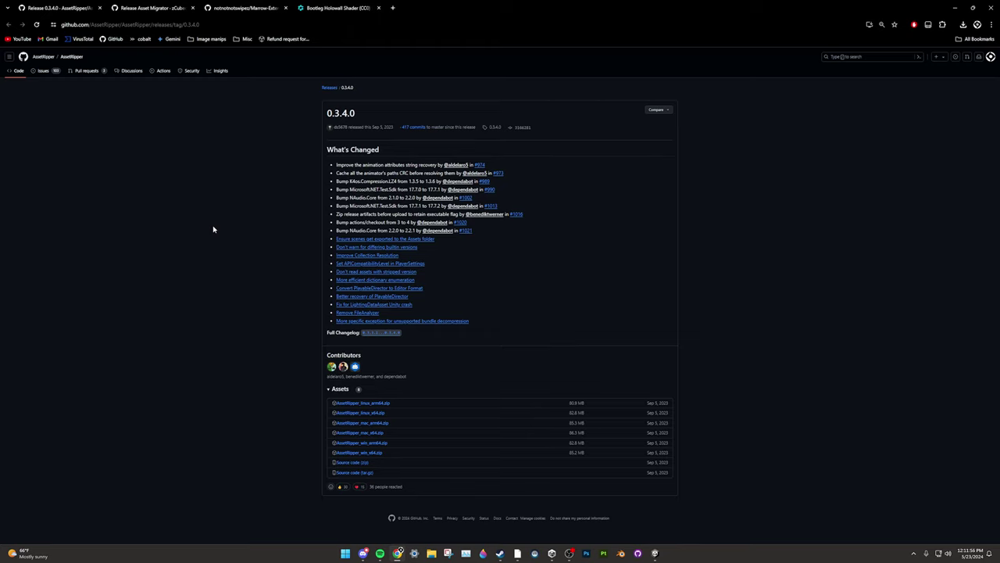
Step: Download AssetRipper_win_x64.zip and move on to the Asset Migrator release page
left_click(374, 455)
left_click(168, 8)
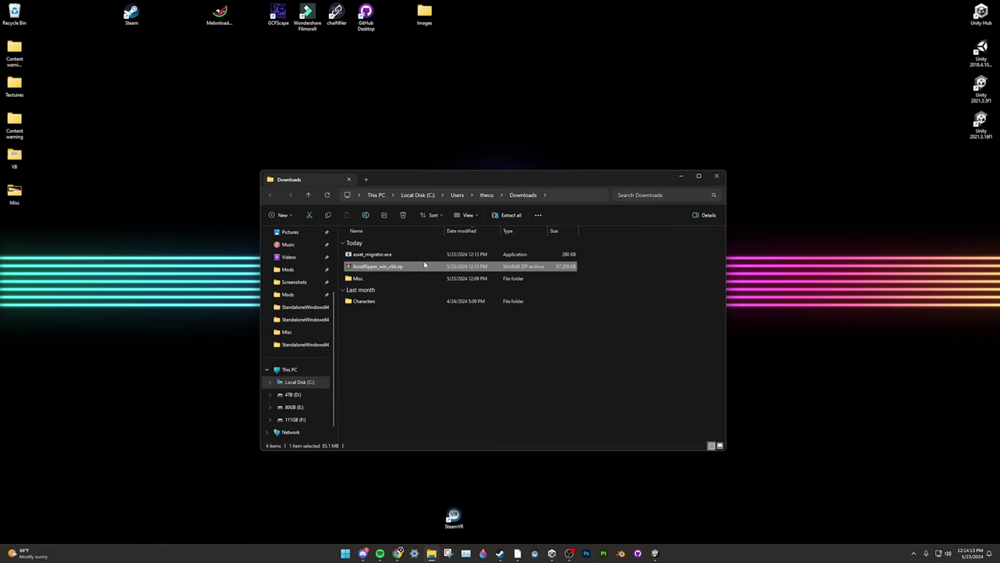
Step: Extract the AssetRipper zip with WinRAR into an AssetRipper_win_x64 folder
right_click(401, 266)
mouse_move(472, 281)
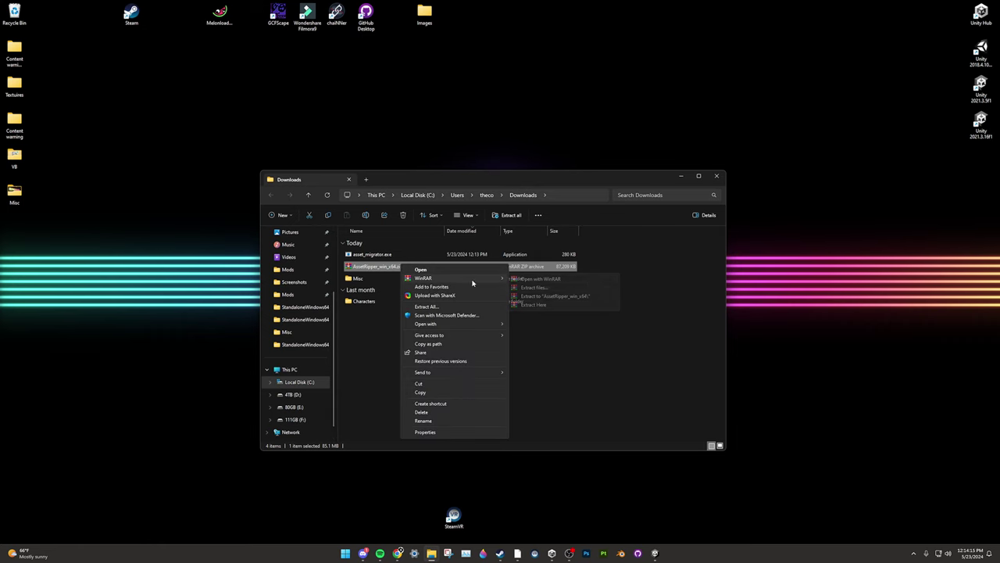
left_click(581, 297)
Step: Create an AssetMigrator folder in Downloads and move asset_migrator.exe into it
right_click(365, 362)
mouse_move(435, 493)
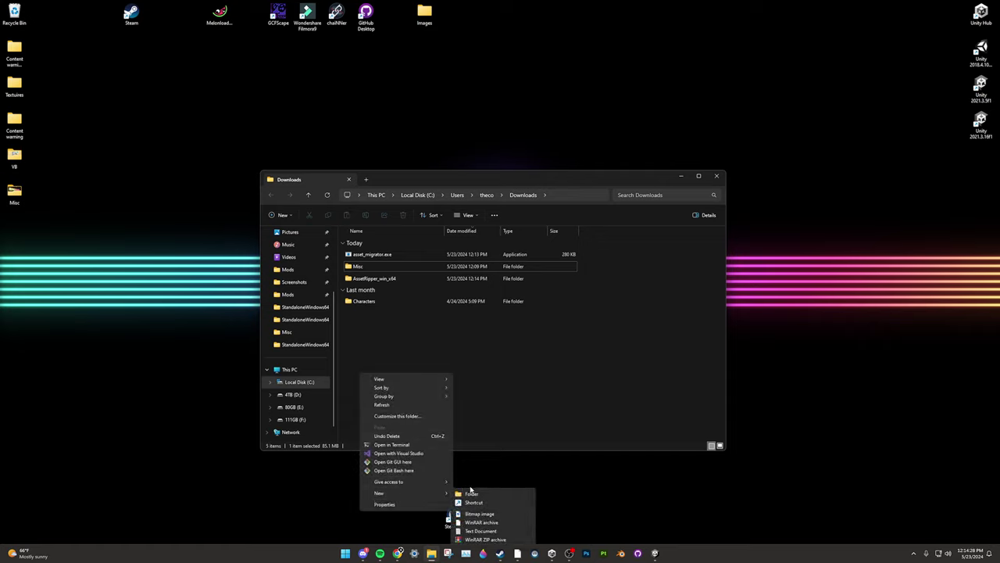
left_click(501, 493)
key("ctrl+v")
key("Return")
left_click(400, 258)
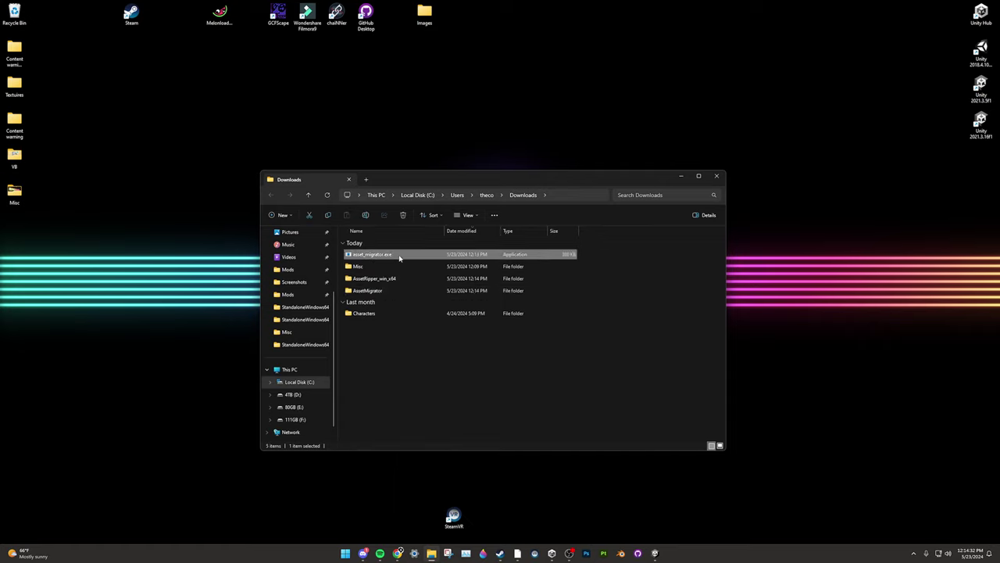
left_click_drag(359, 258, 418, 290)
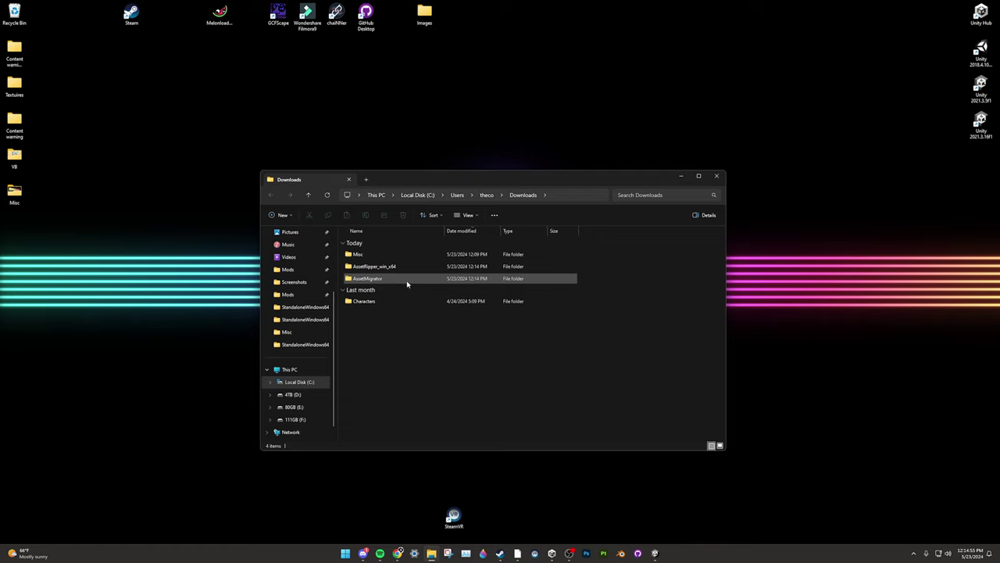
Step: Move the AssetMigrator and AssetRipper_win_x64 folders onto the desktop
left_click(422, 279)
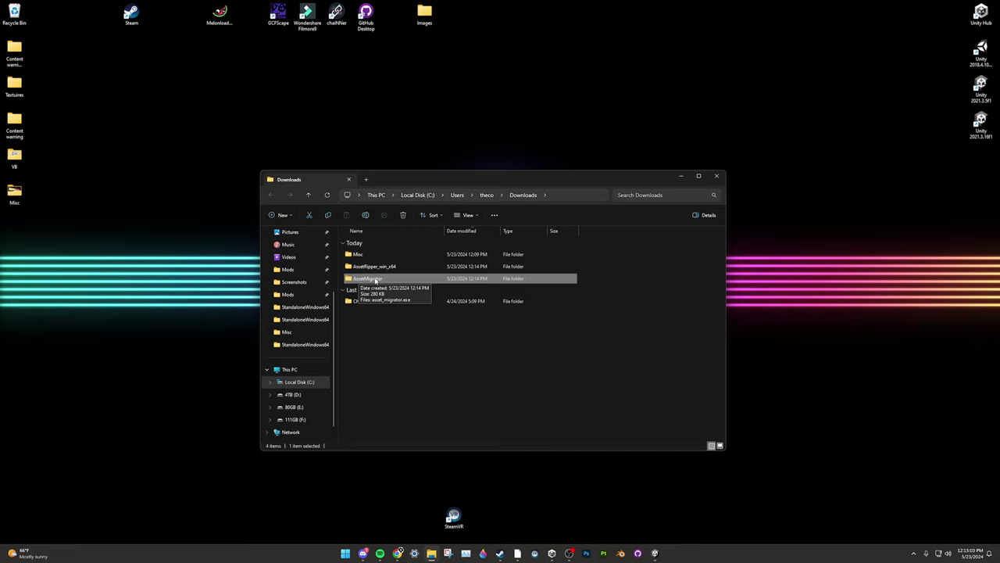
left_click(398, 267, "ctrl")
left_click_drag(408, 272, 559, 111)
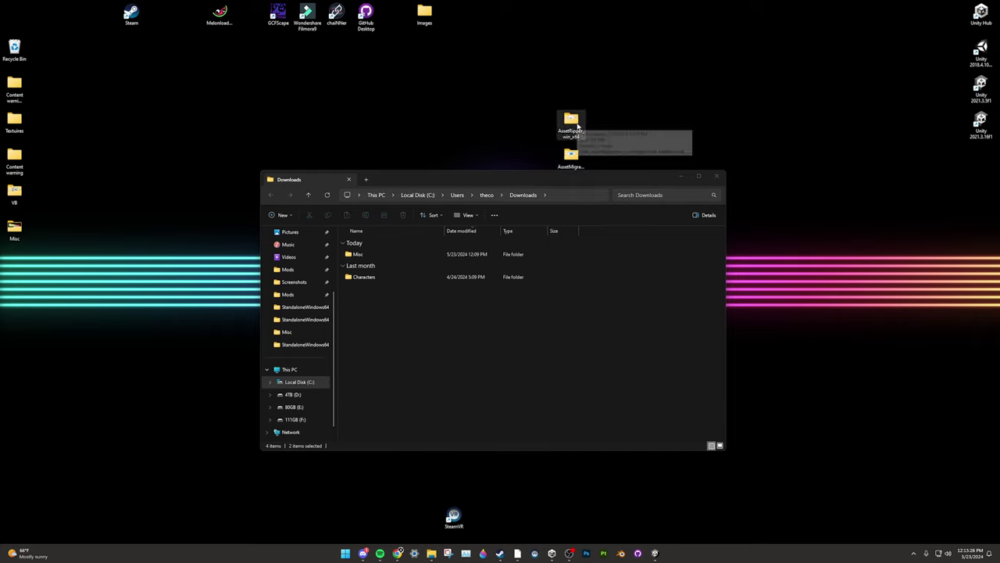
Step: Launch AssetRipper.exe from the AssetRipper_win_x64 folder on the desktop
left_click(680, 176)
double_click(571, 121)
double_click(402, 258)
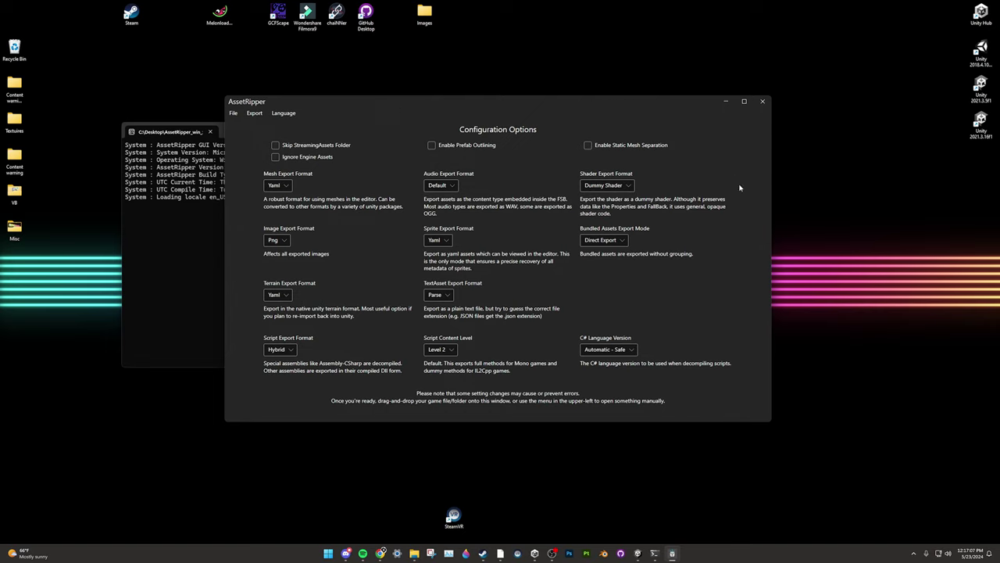
Step: Switch Shader Export Format to Yaml Asset, then back to Dummy Shader
left_click(626, 186)
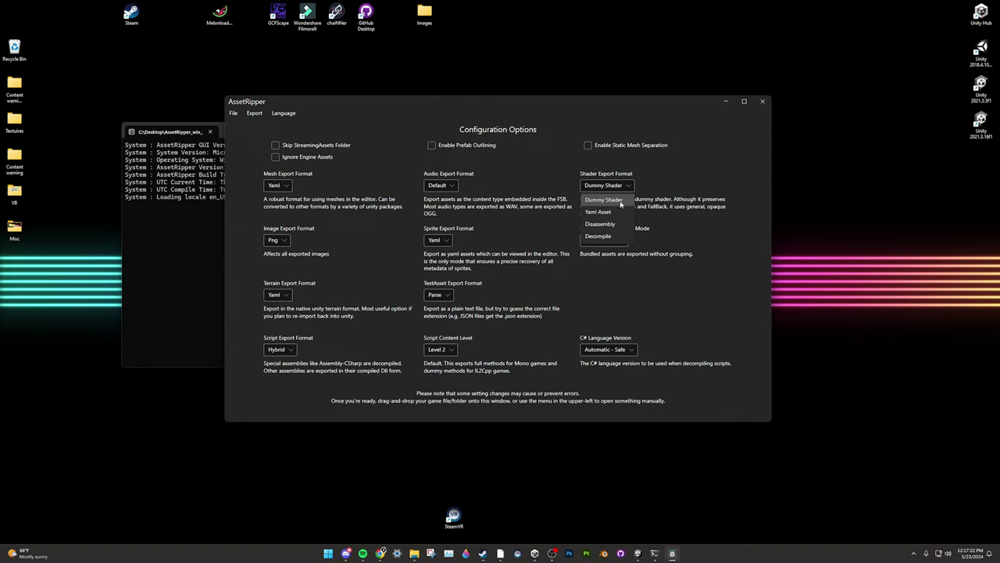
left_click(601, 211)
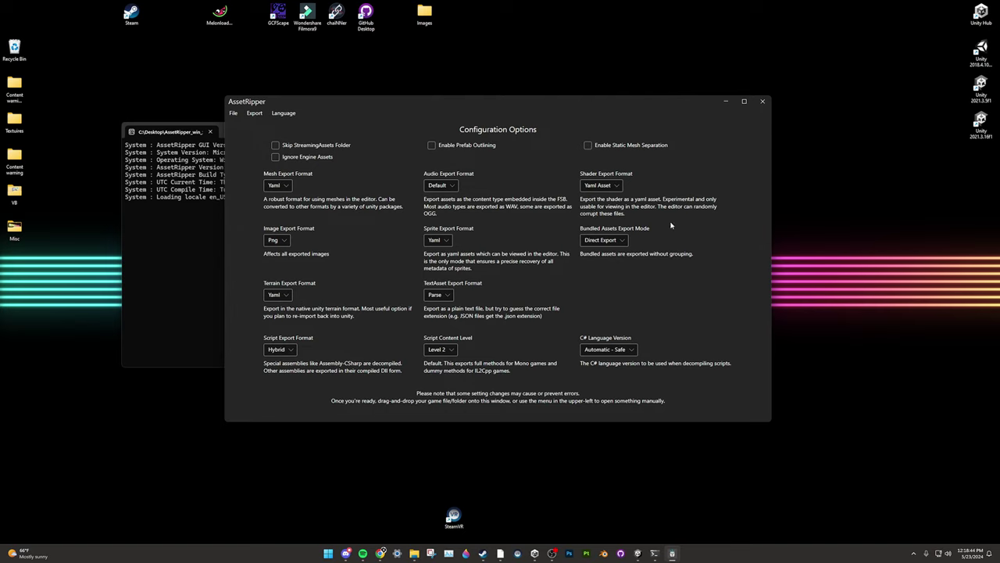
left_click(617, 186)
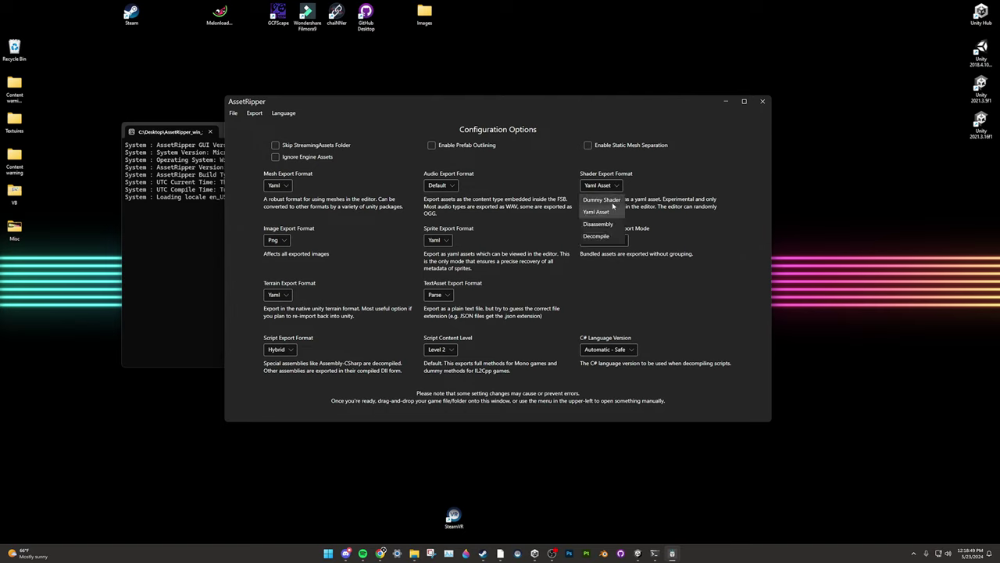
left_click(609, 201)
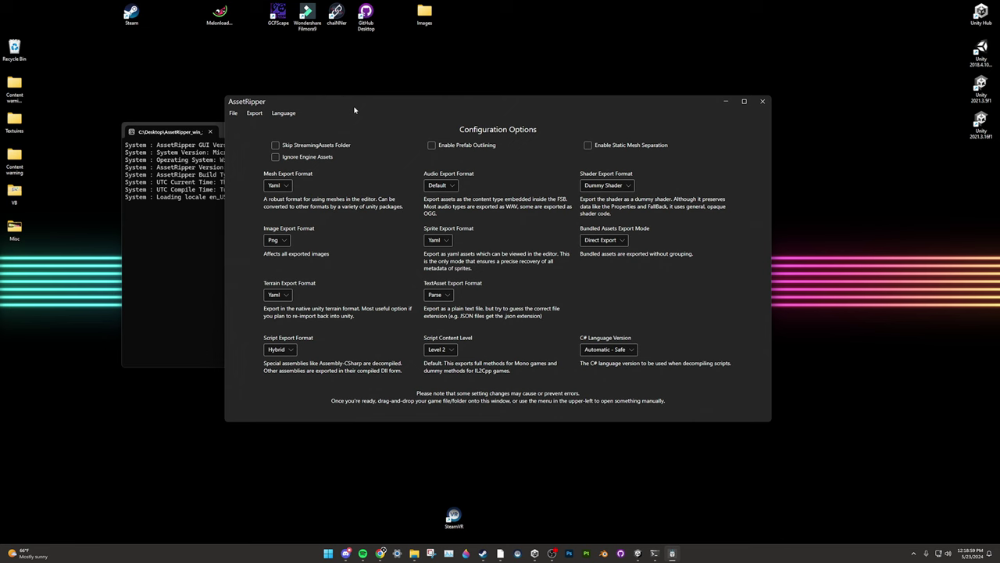
Step: Drag BONELAB_Oculus_Windows64.exe from the BONELAB folder onto AssetRipper to load it
mouse_move(414, 553)
left_click(462, 508)
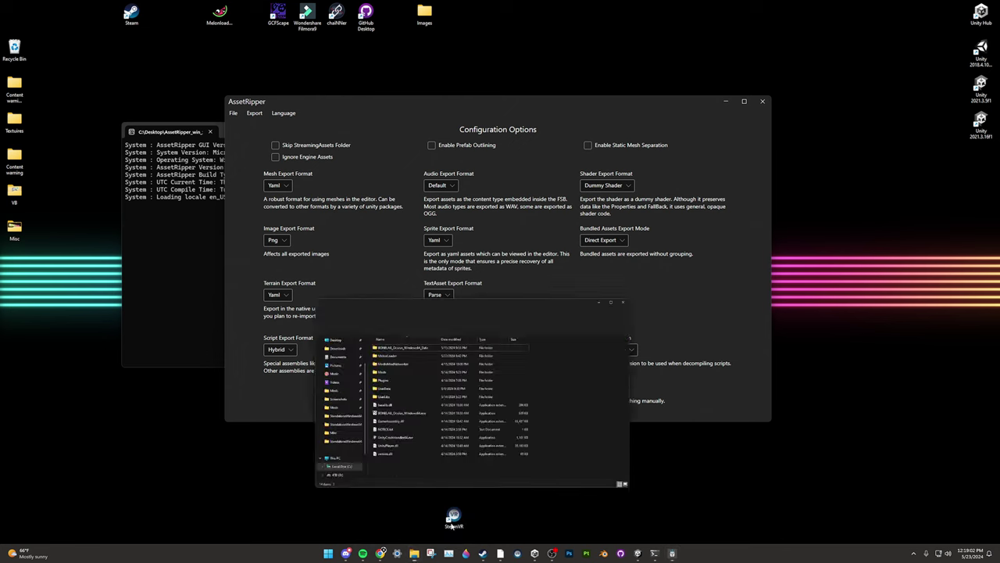
left_click_drag(547, 197, 839, 111)
left_click(661, 268)
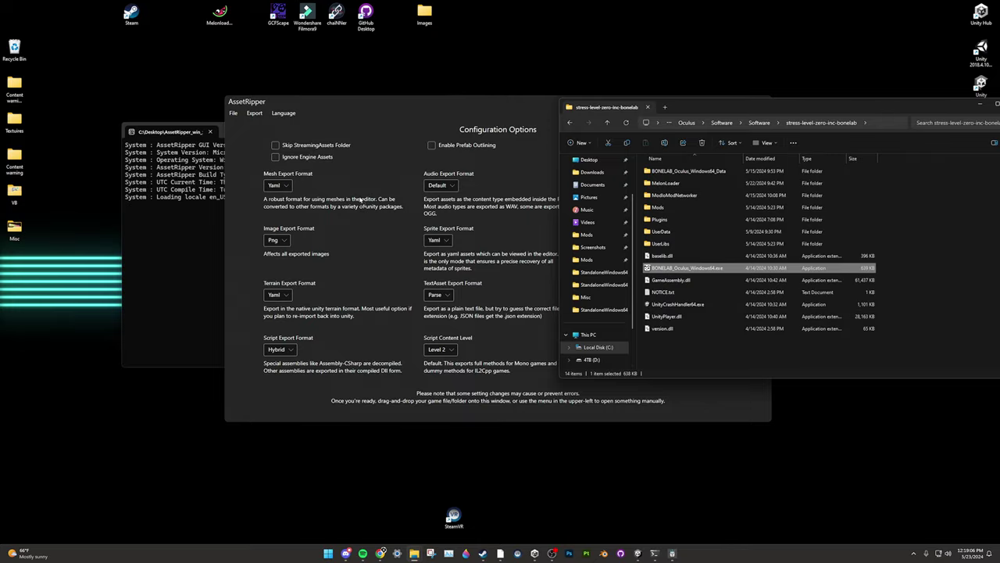
left_click_drag(360, 200, 357, 205)
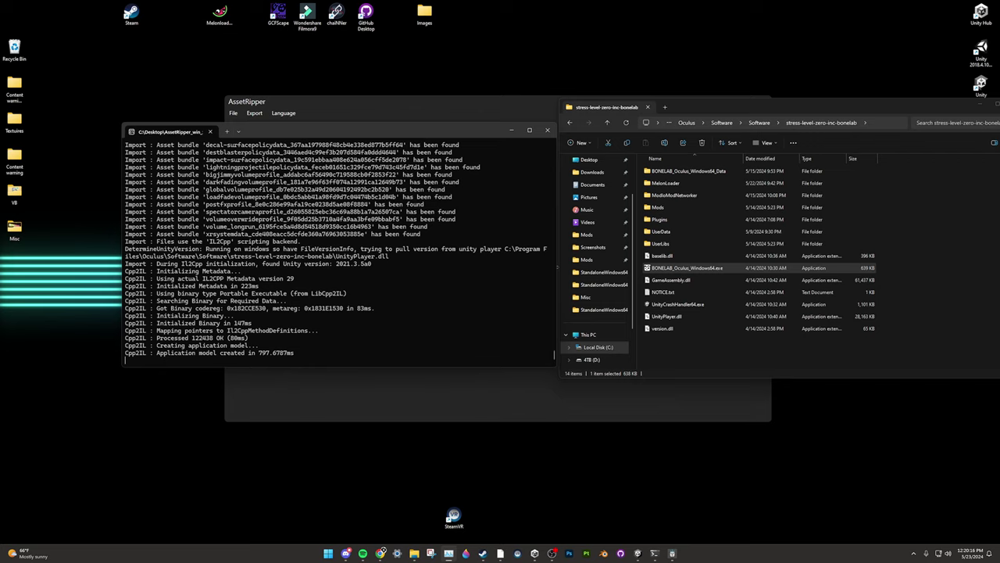
Step: Reposition the log console and highlight the 'application model created' log line
left_click_drag(173, 132, 156, 111)
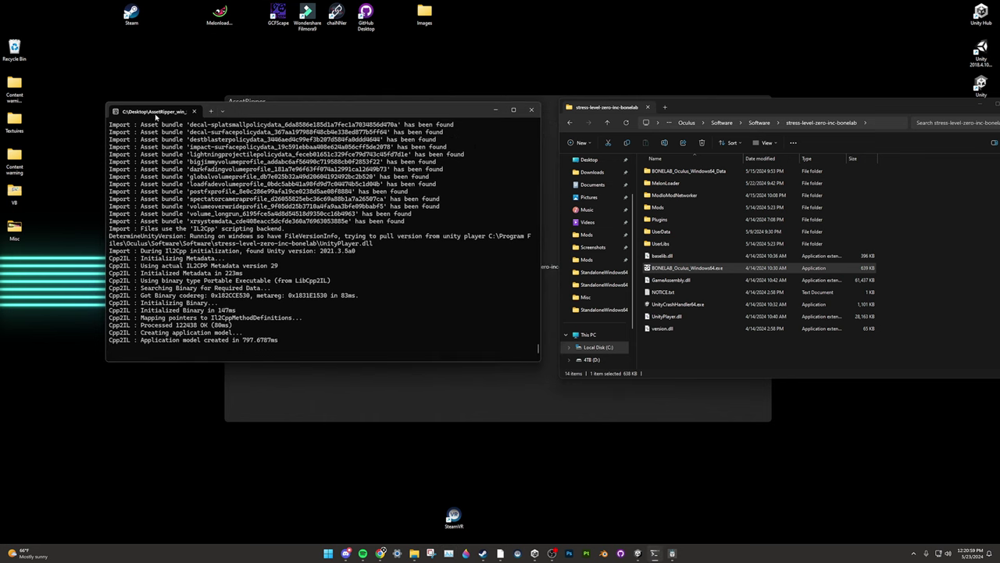
left_click_drag(140, 341, 314, 340)
left_click_drag(162, 112, 172, 130)
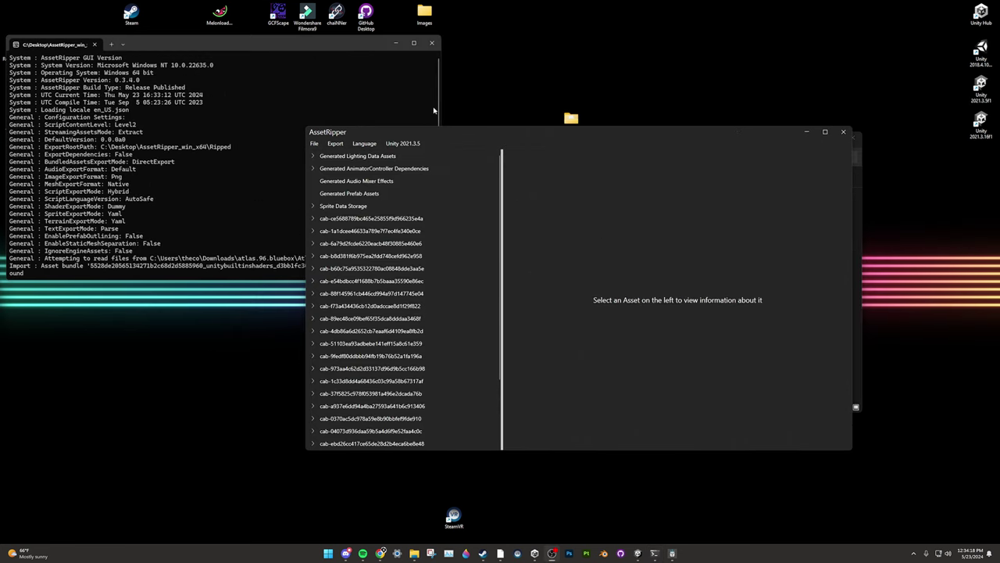
left_click(196, 98)
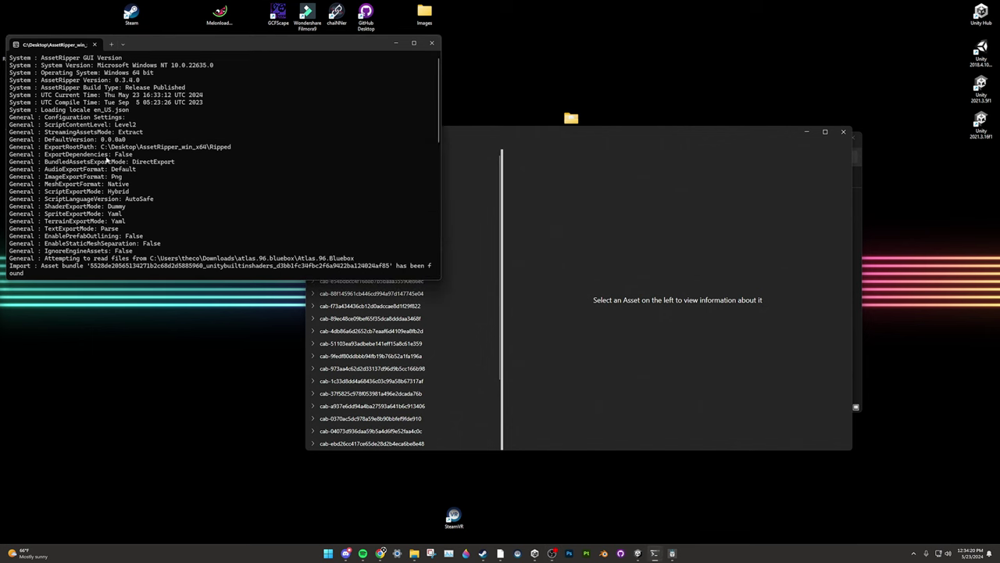
left_click_drag(436, 100, 432, 249)
left_click_drag(137, 266, 3, 264)
key("alt+Tab")
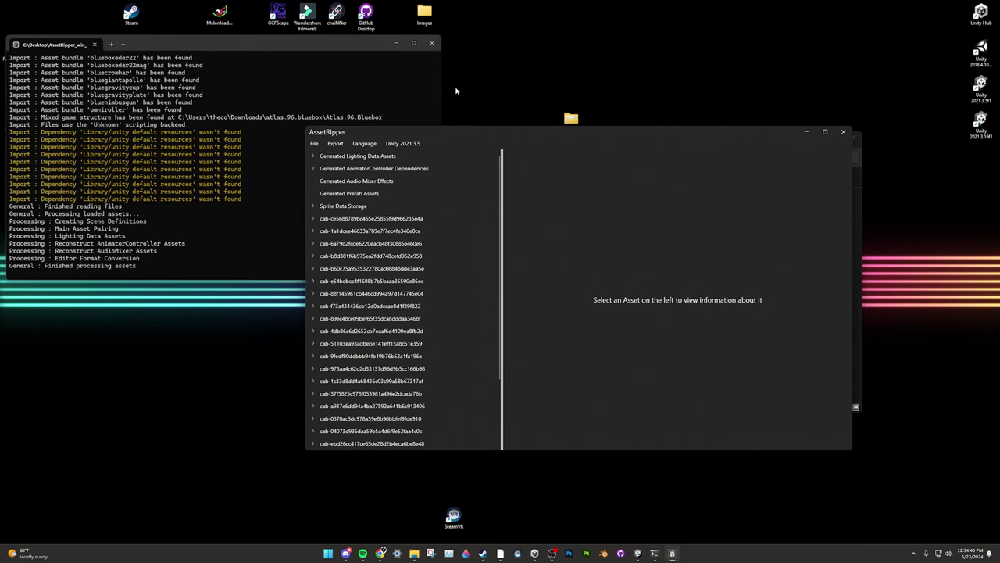
left_click(191, 116)
scroll(201, 129, "up", 8)
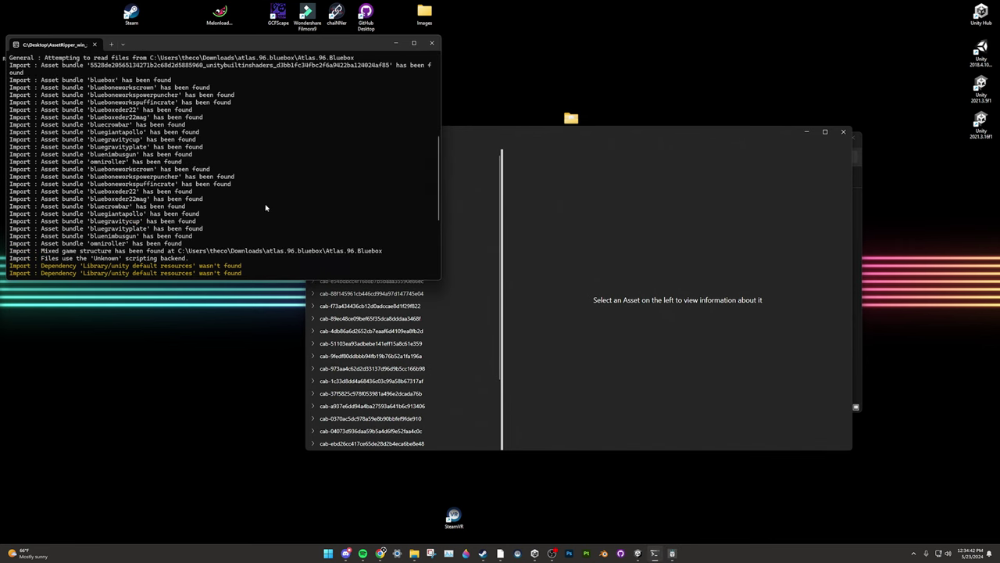
scroll(207, 209, "down", 8)
left_click(637, 553)
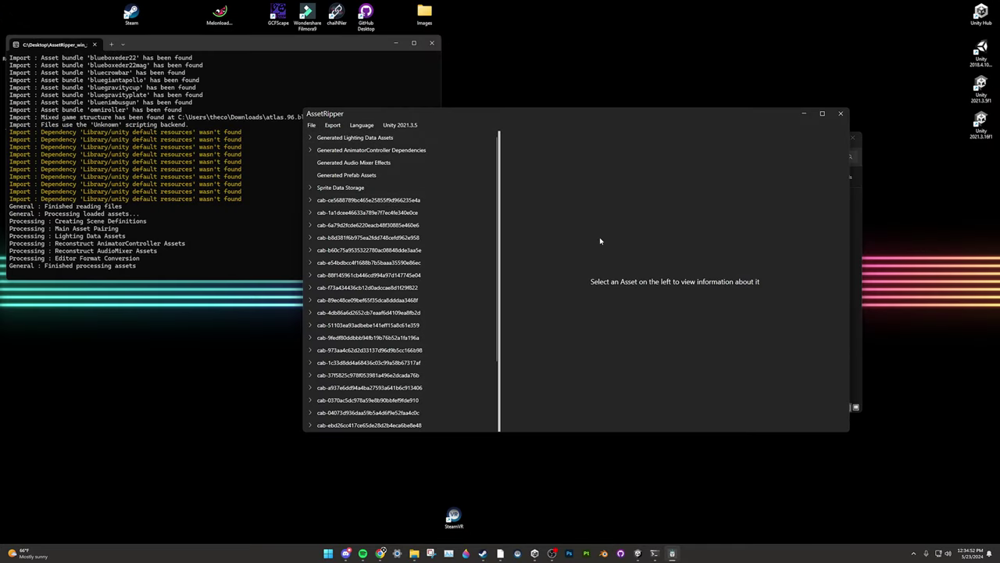
left_click_drag(434, 128, 444, 125)
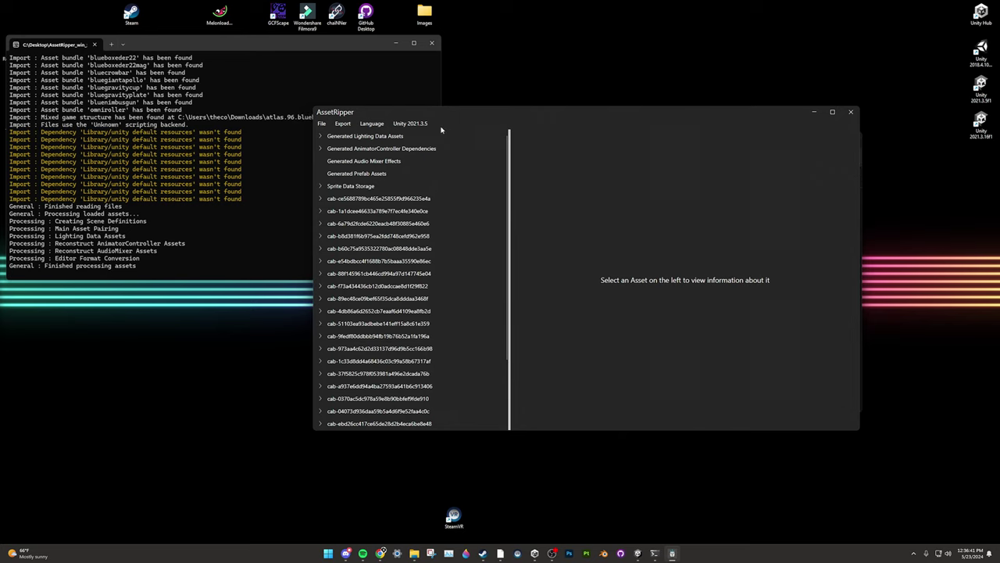
Step: Choose Export All Files and create a new folder on the Desktop as destination
left_click(342, 123)
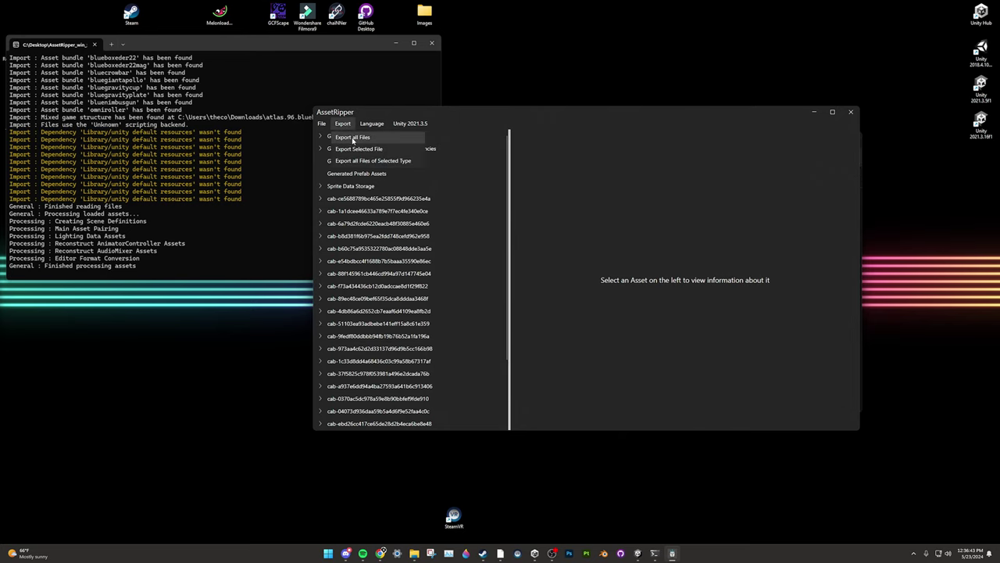
left_click(344, 136)
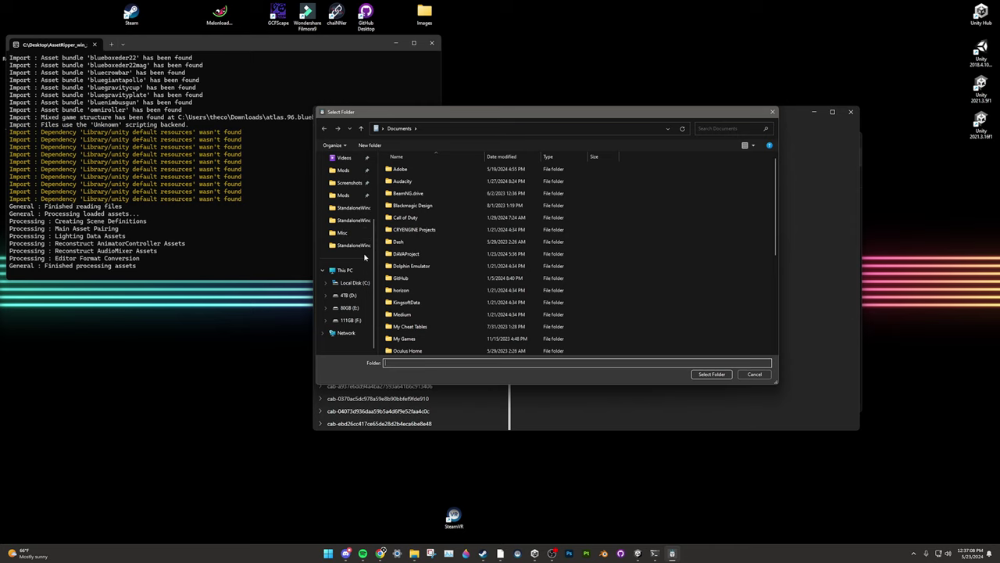
scroll(348, 234, "up", 3)
left_click(346, 185)
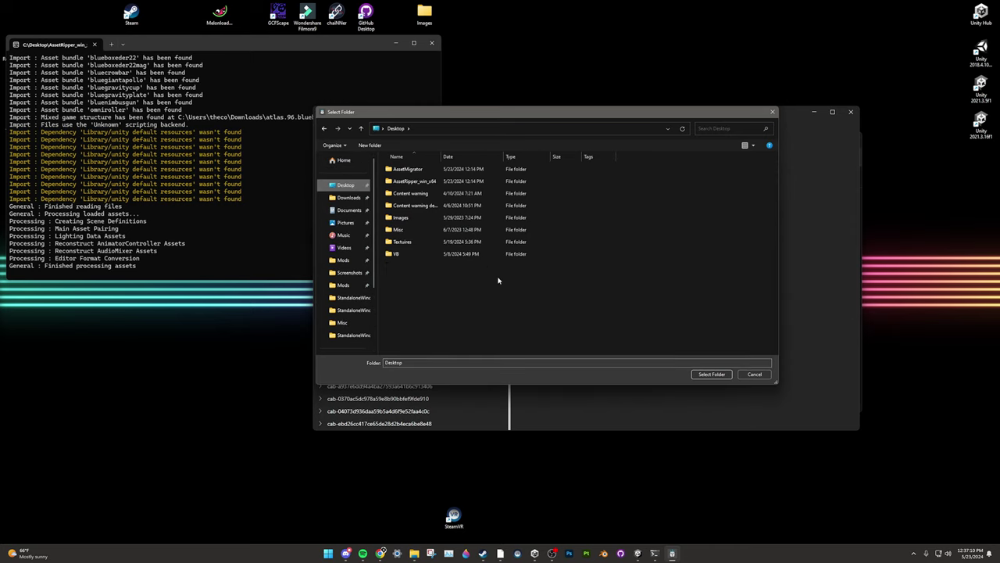
right_click(532, 332)
mouse_move(520, 429)
left_click(552, 431)
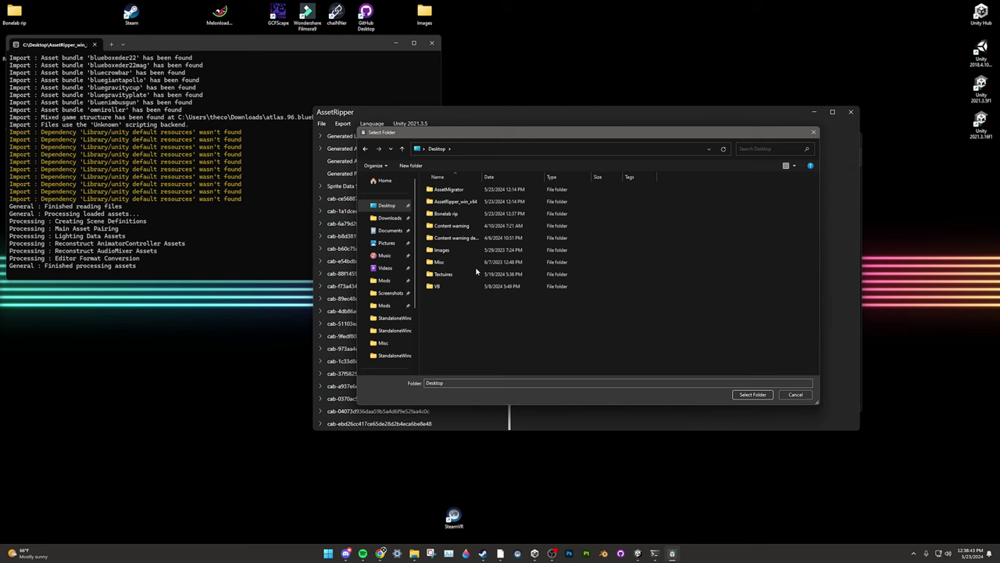
Step: Export into the Bonelab rip folder, dismiss Export Complete, and close AssetRipper
double_click(484, 213)
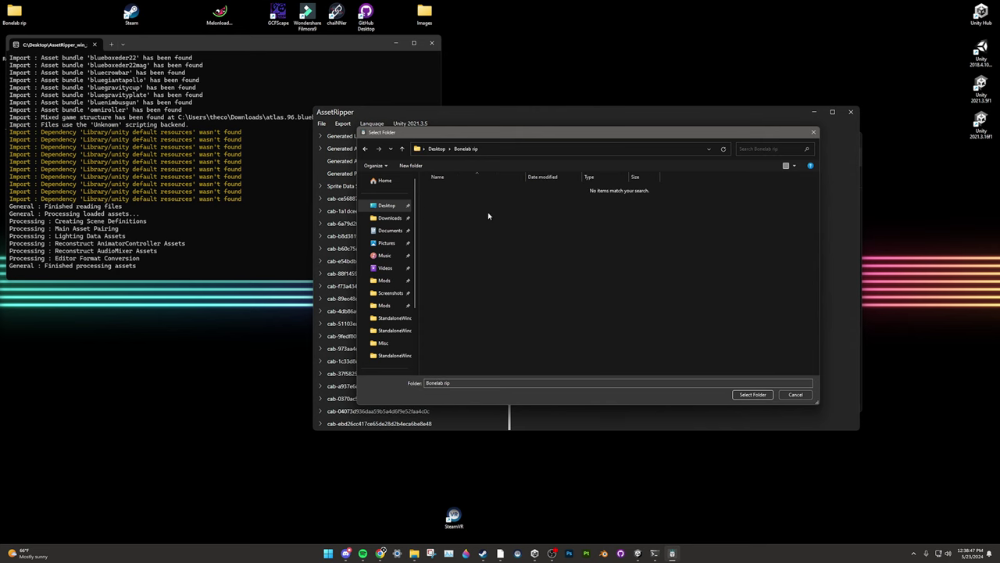
left_click(750, 394)
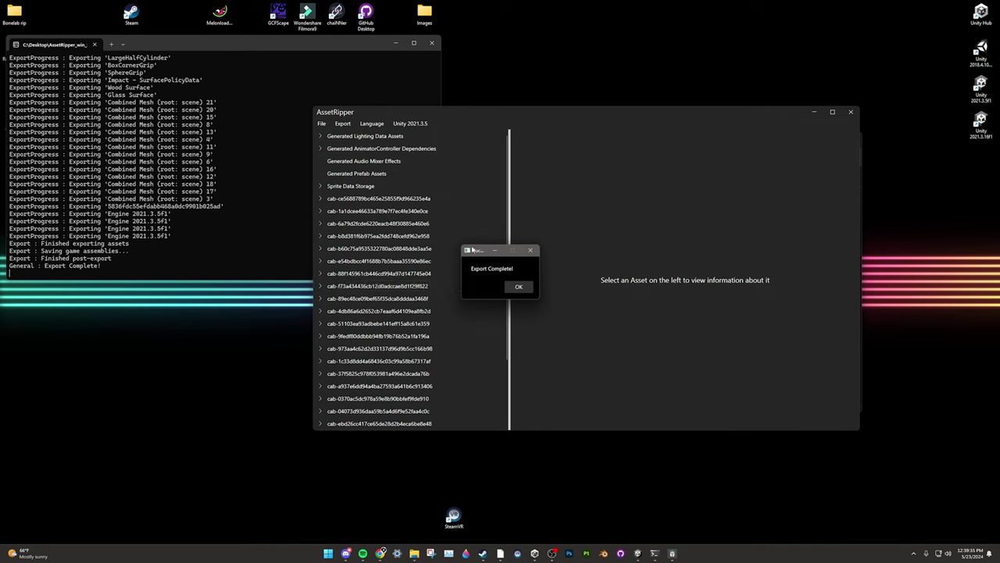
left_click_drag(472, 250, 500, 247)
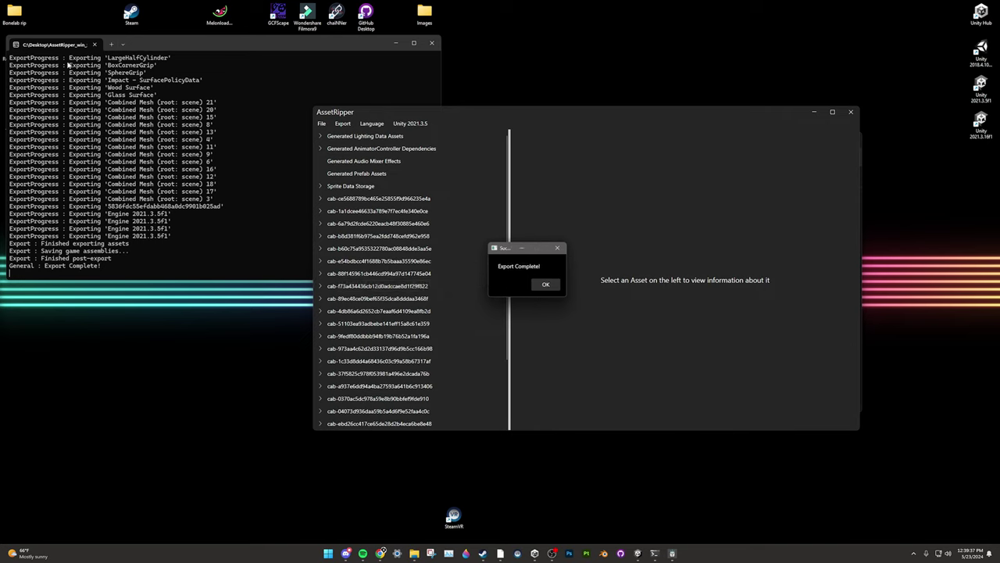
left_click_drag(107, 268, 8, 258)
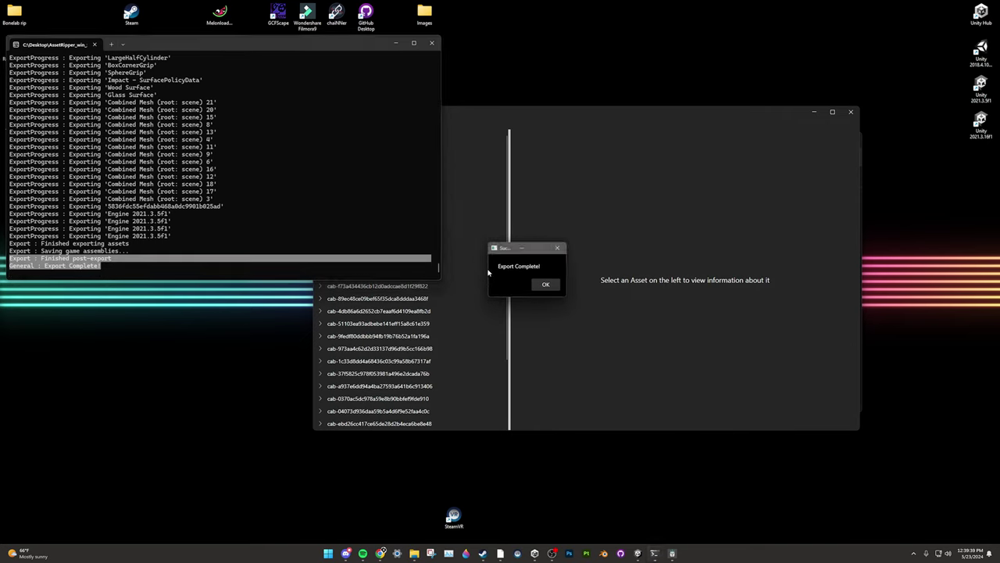
left_click(546, 284)
left_click(432, 43)
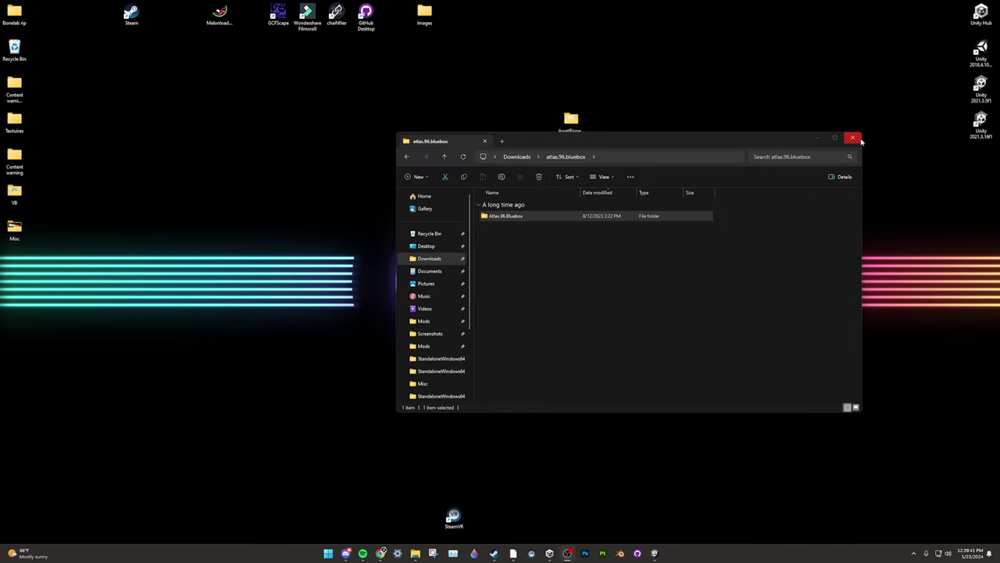
left_click(850, 137)
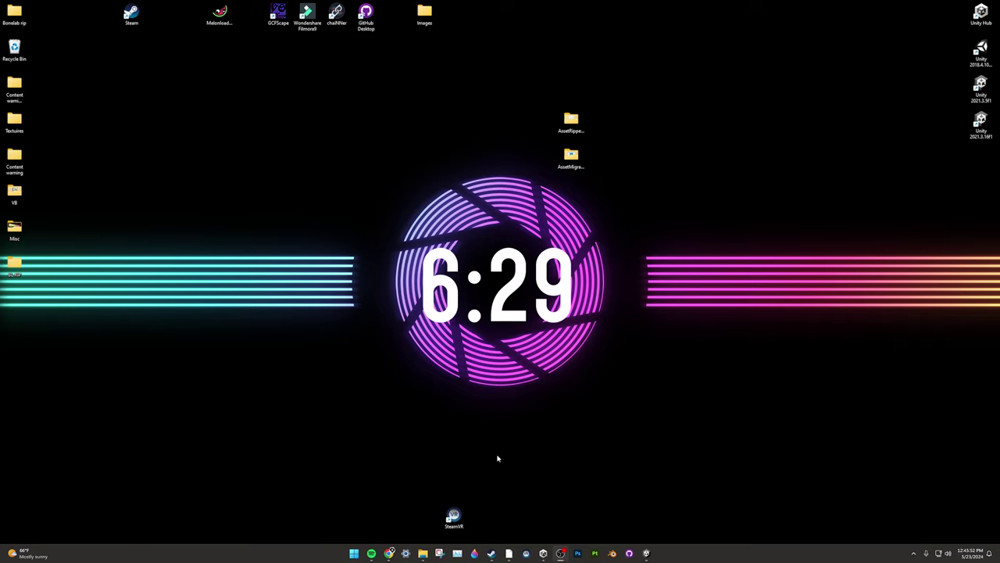
Step: Start a new Unity Hub project on editor 2021.3.5f1 and name it Bonelab Rip
left_click(543, 553)
left_click(615, 201)
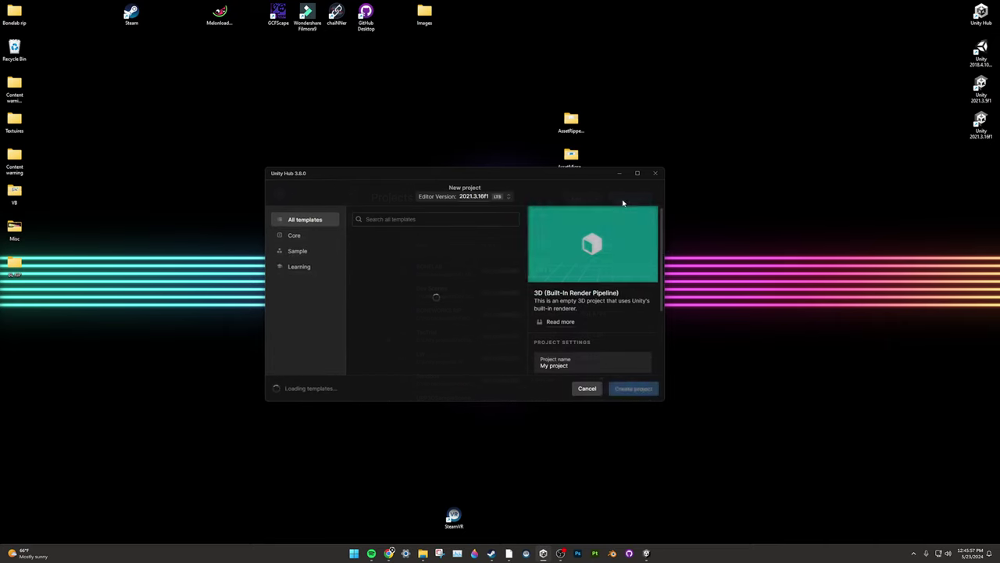
left_click(492, 198)
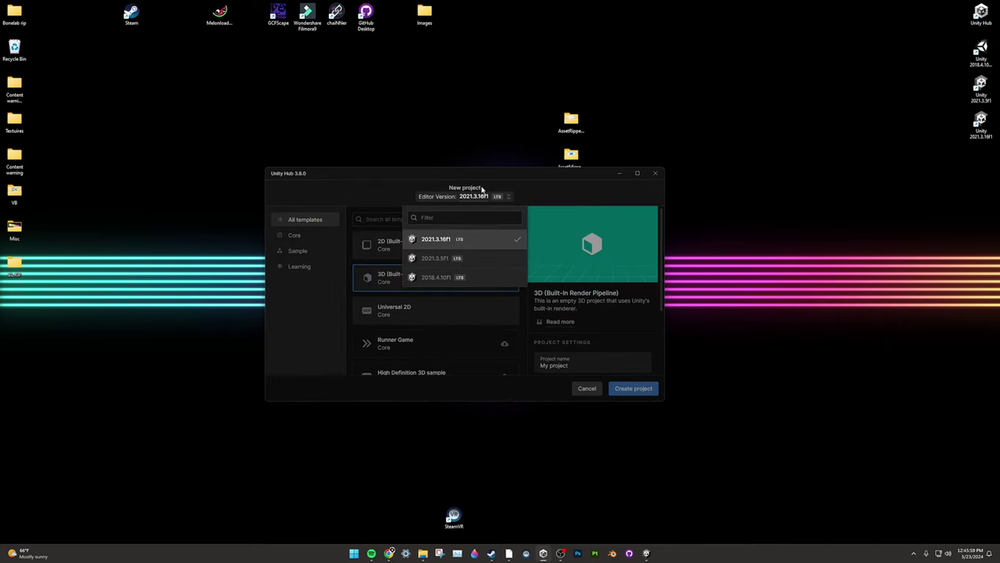
left_click(479, 259)
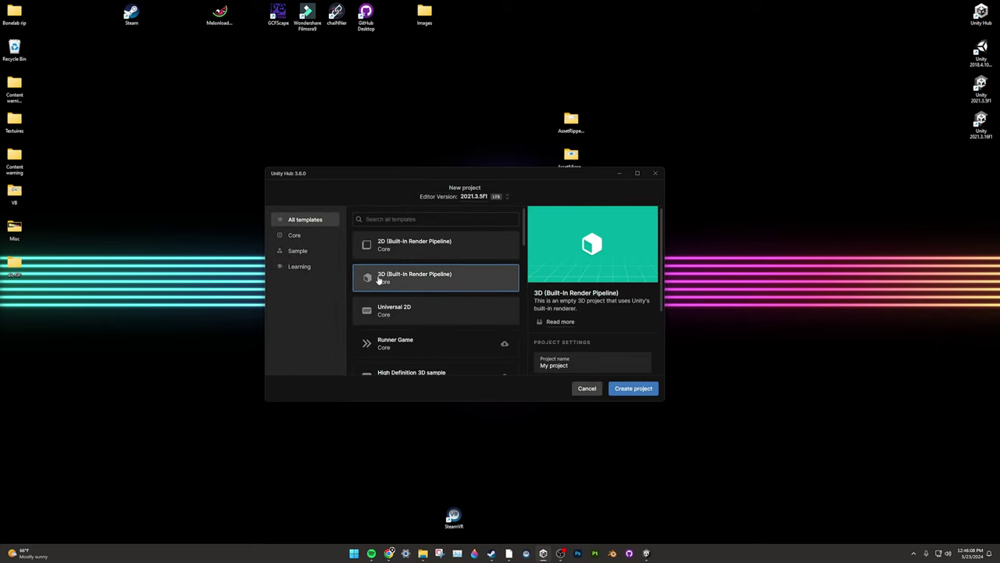
left_click(555, 363)
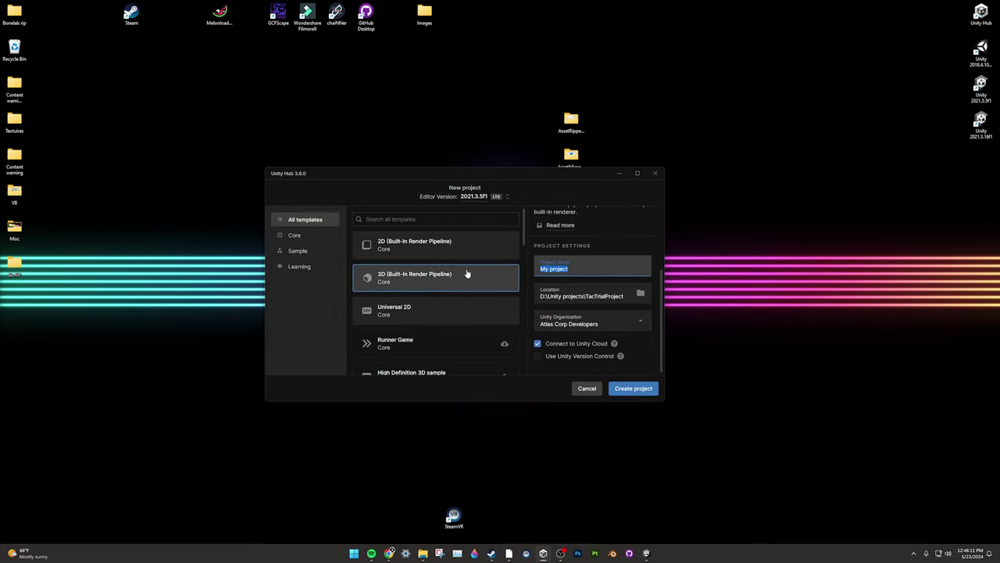
type("Bonelab Rip")
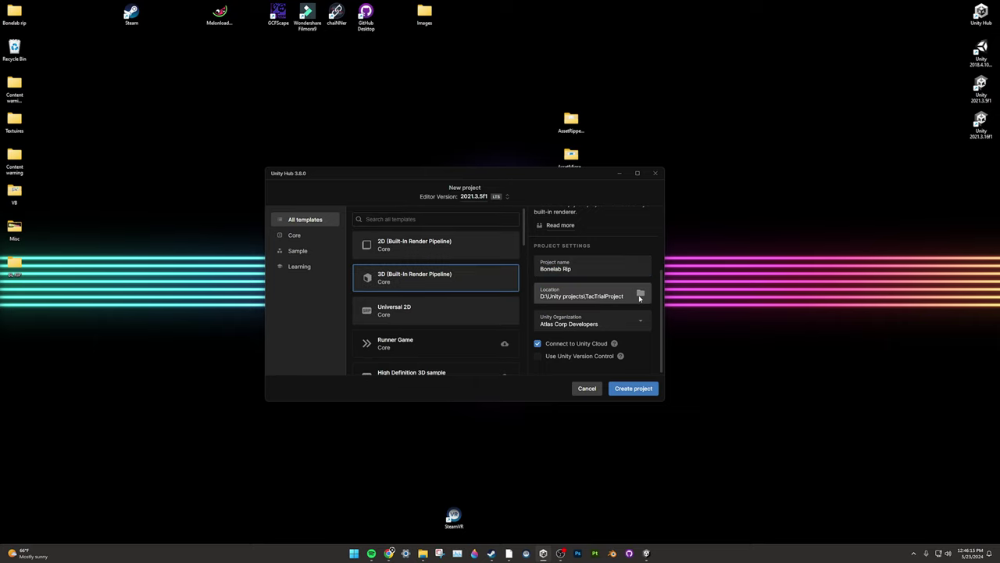
Step: Set the project location to Desktop\BL RIP and disable Connect to Unity Cloud
left_click(640, 292)
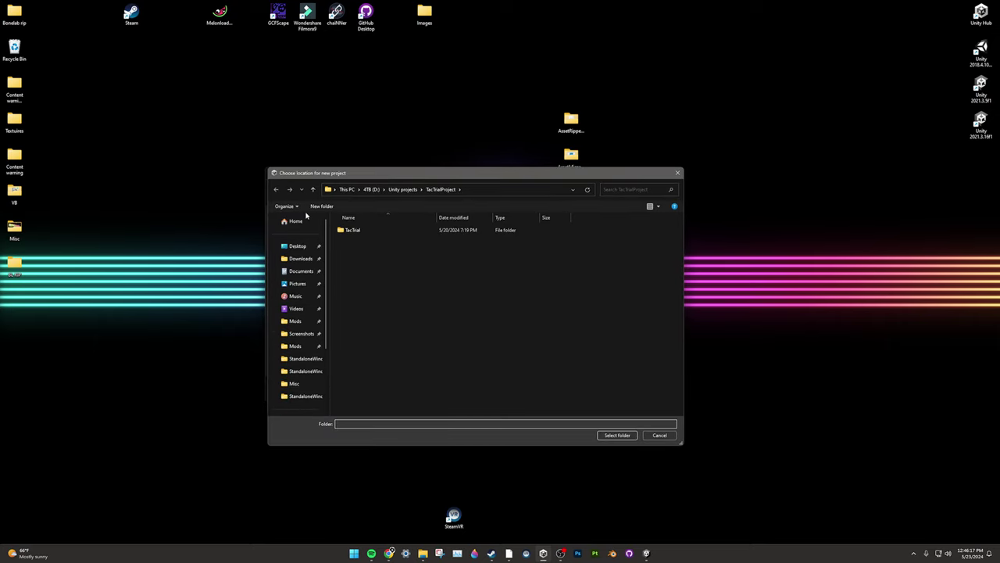
left_click(309, 246)
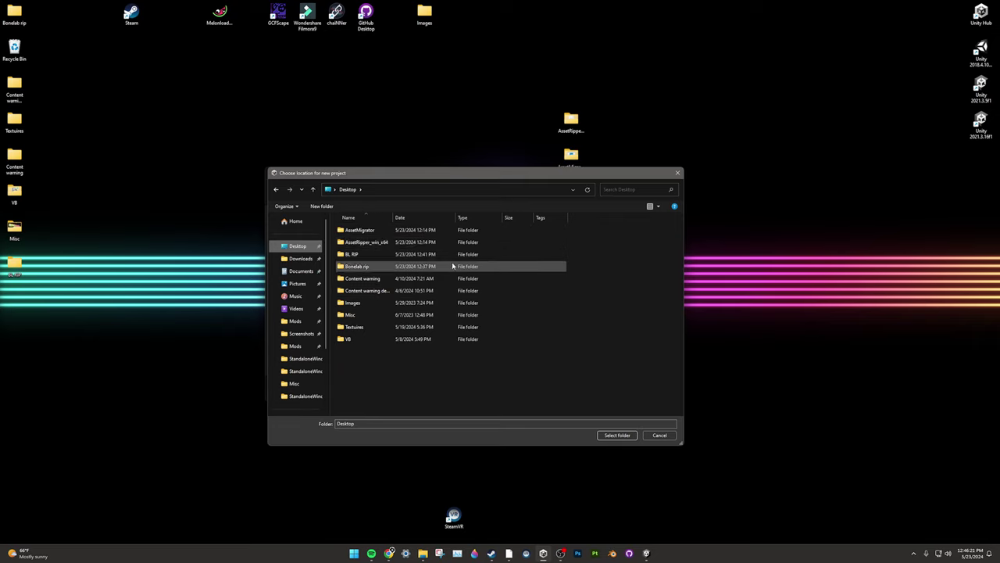
left_click(388, 254)
left_click(617, 434)
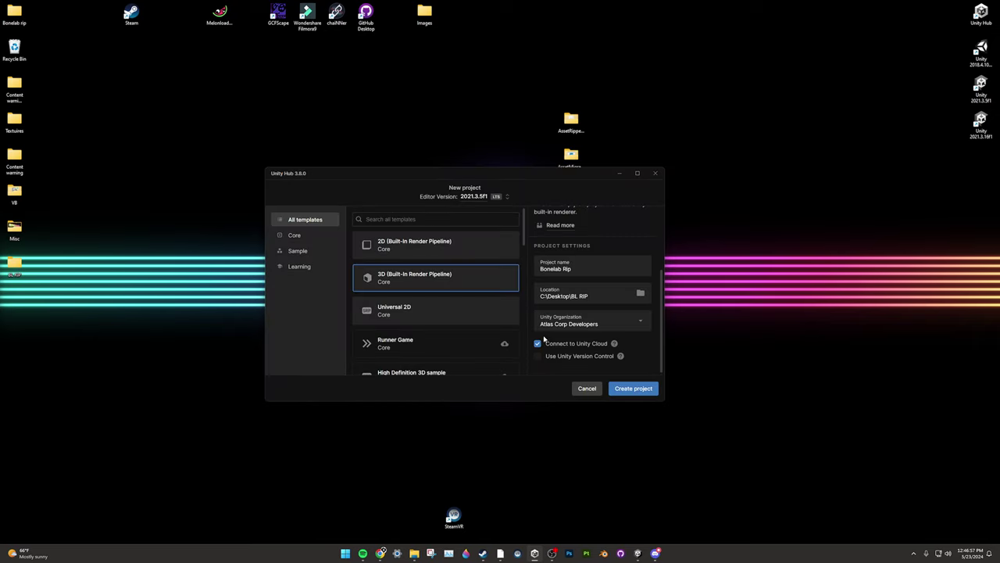
left_click(538, 343)
Step: Create the Bonelab Rip project and select the three package URLs in the README
left_click(633, 388)
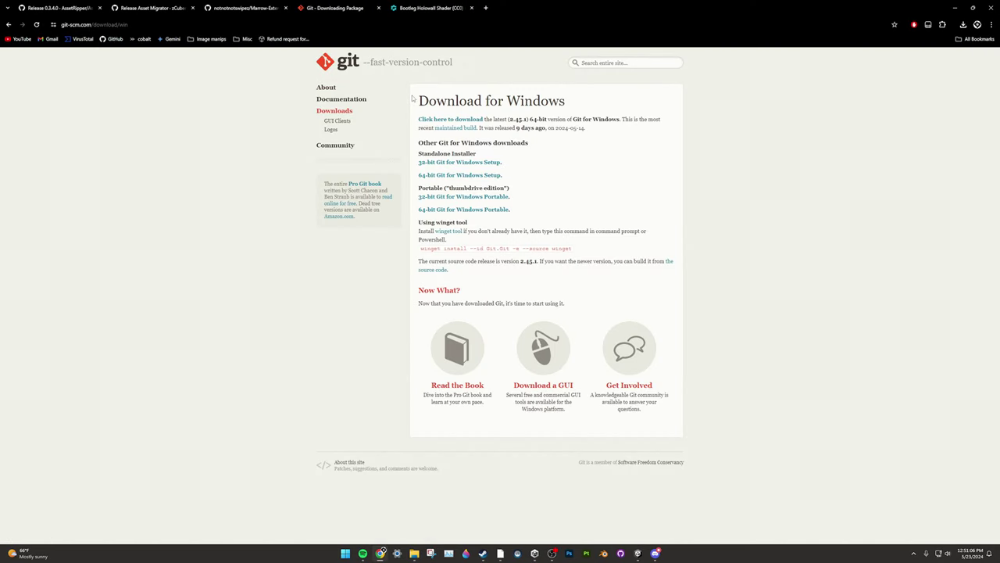
left_click(263, 7)
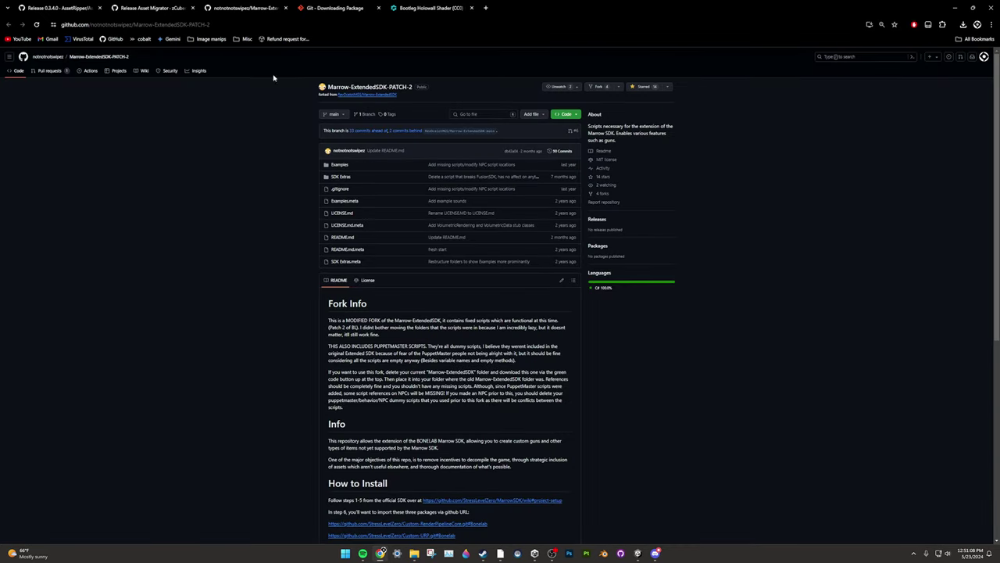
scroll(435, 290, "down", 2)
left_click_drag(318, 294, 483, 318)
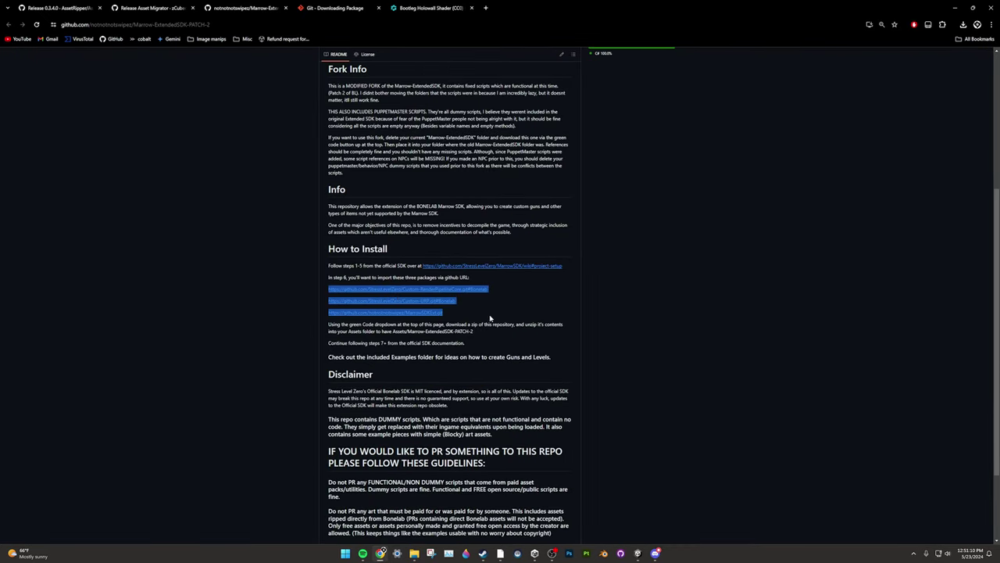
left_click(344, 7)
mouse_move(638, 552)
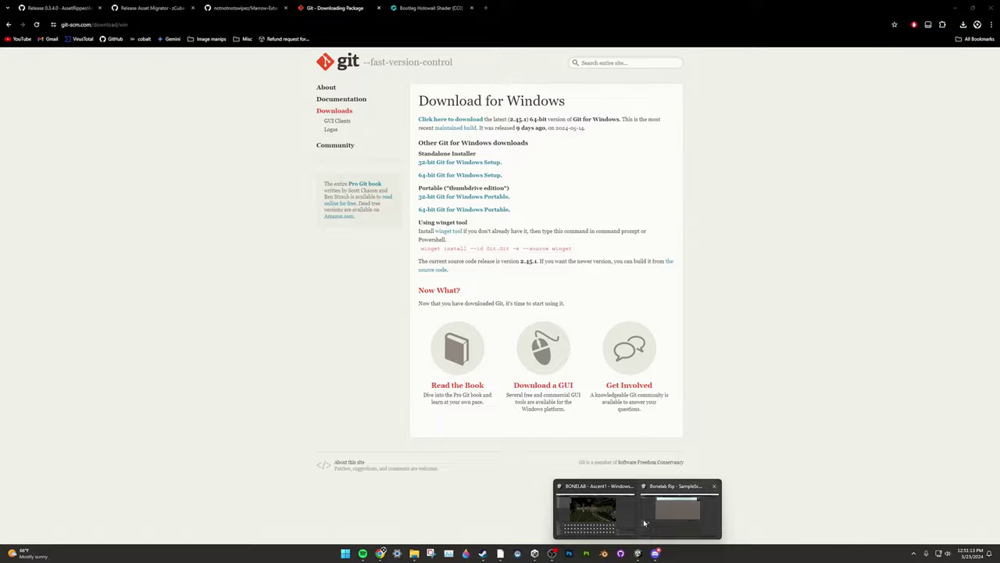
left_click(664, 512)
Step: Bring up the Package Manager's add-package options in the Unity editor
left_click(202, 175)
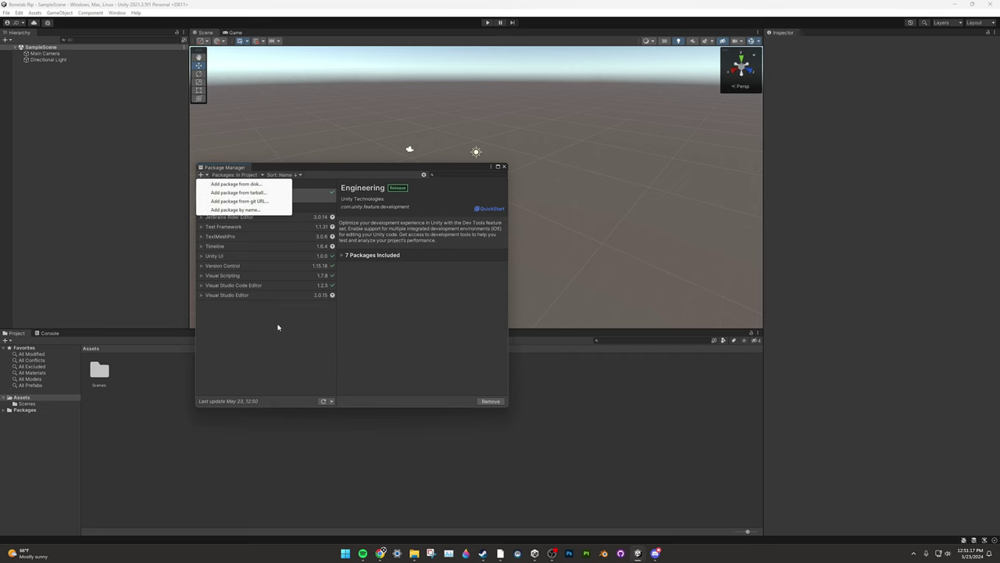
left_click(261, 372)
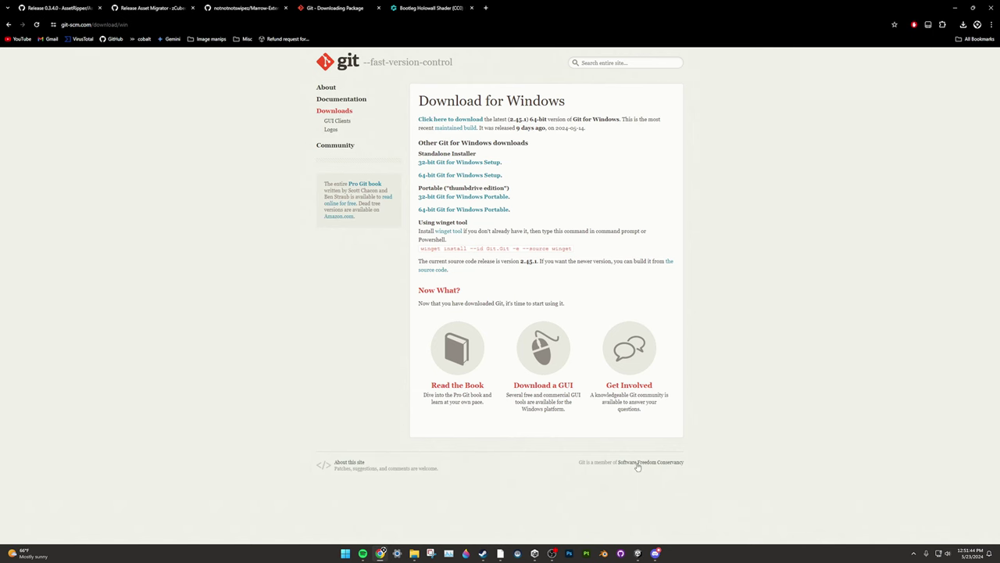
mouse_move(638, 553)
left_click(647, 487)
left_click(201, 175)
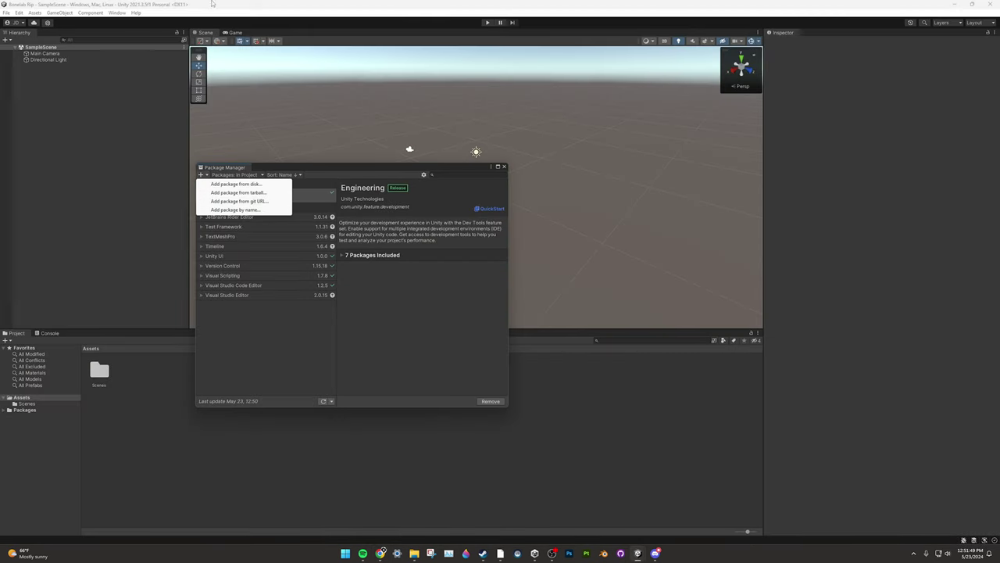
Step: Copy the Custom-URP link address from the README's How to Install section
key("alt+Tab")
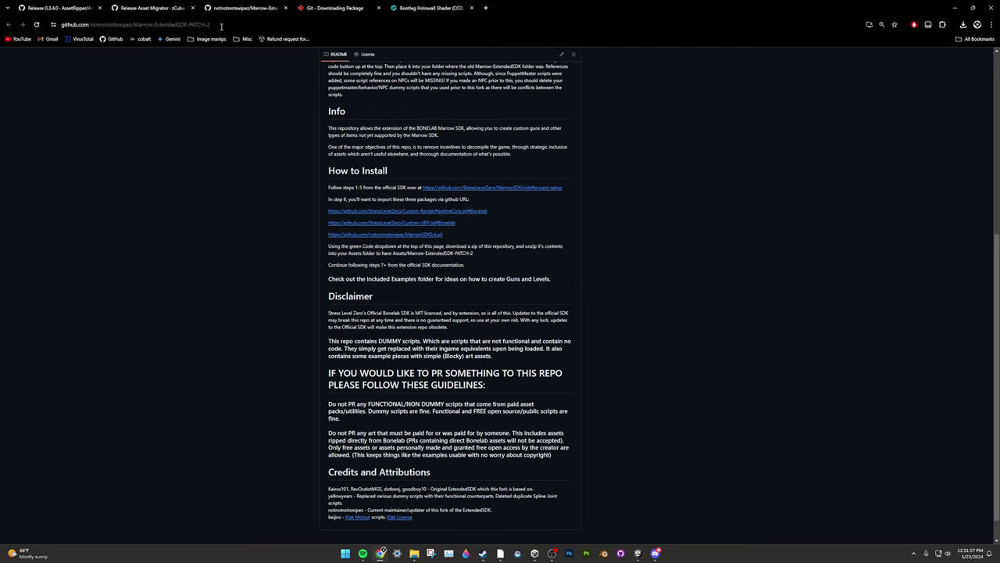
left_click_drag(386, 170, 319, 175)
right_click(374, 228)
left_click(407, 276)
left_click(637, 554)
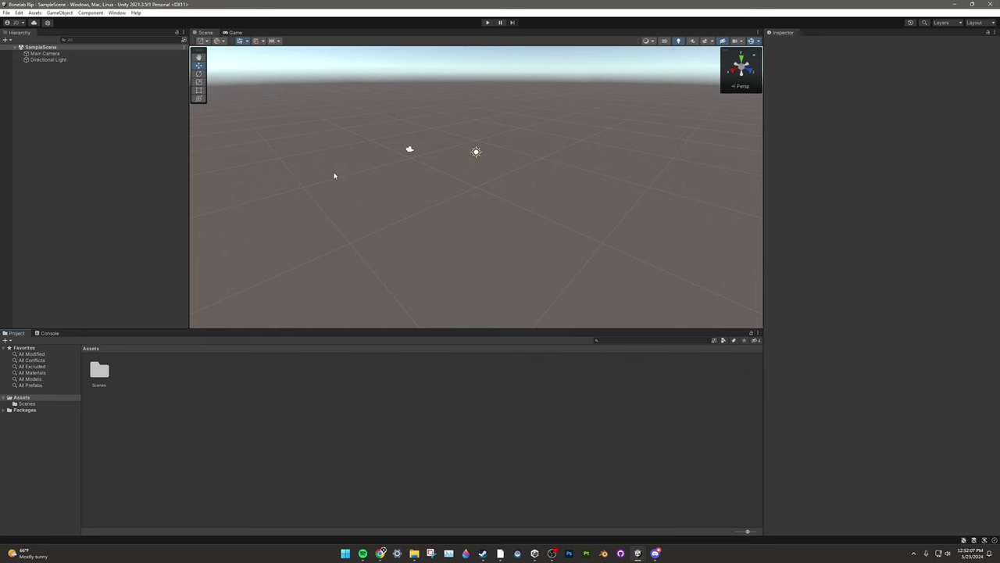
Step: Install the Custom-URP package in Package Manager from the pasted git URL
left_click(117, 12)
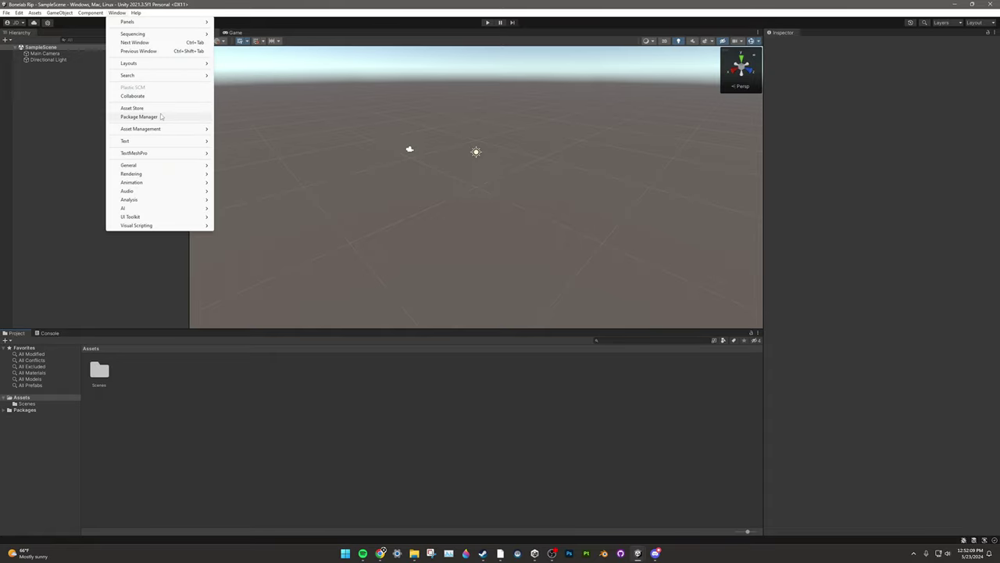
left_click(145, 116)
left_click(207, 175)
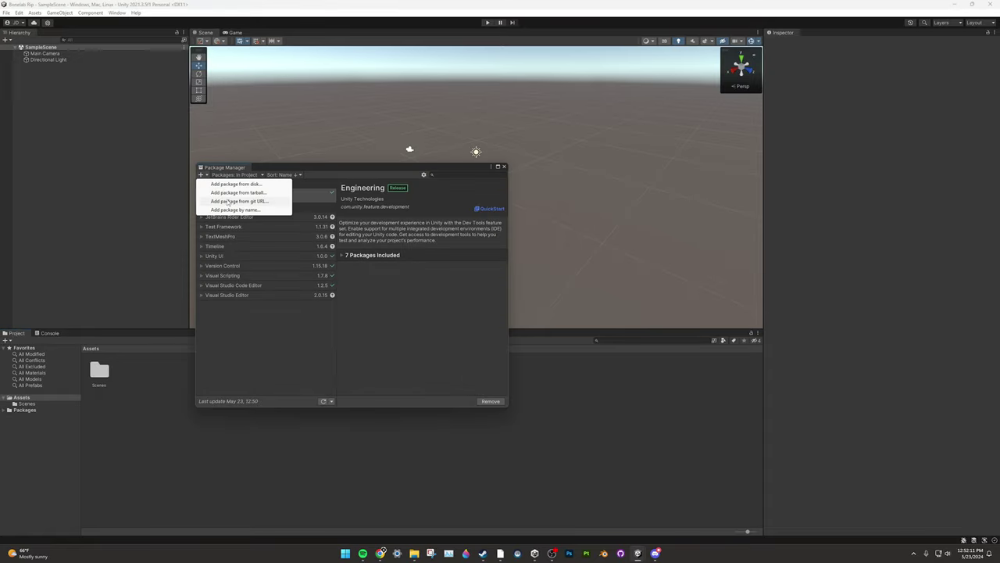
left_click(228, 202)
key("ctrl+v")
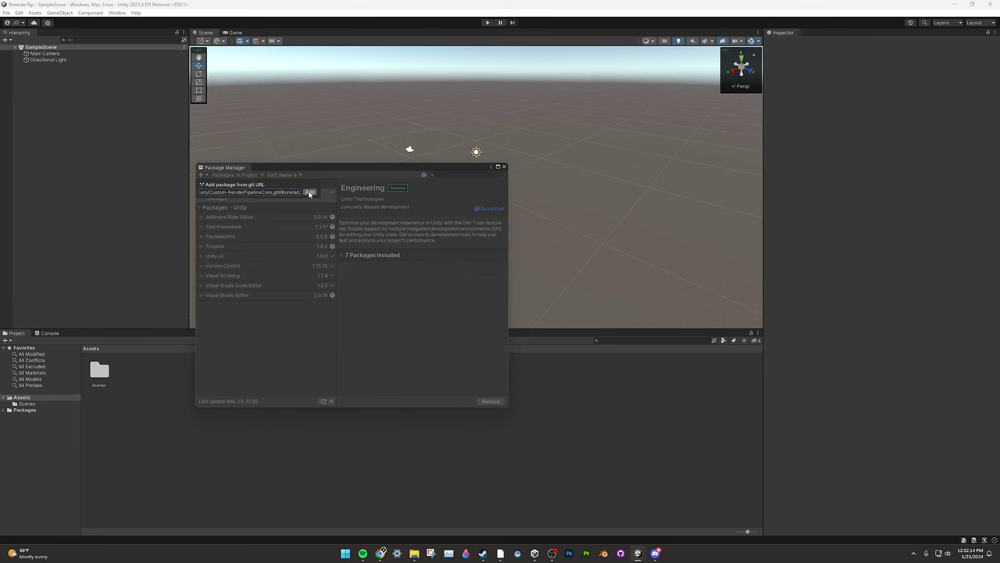
left_click(309, 193)
left_click(381, 553)
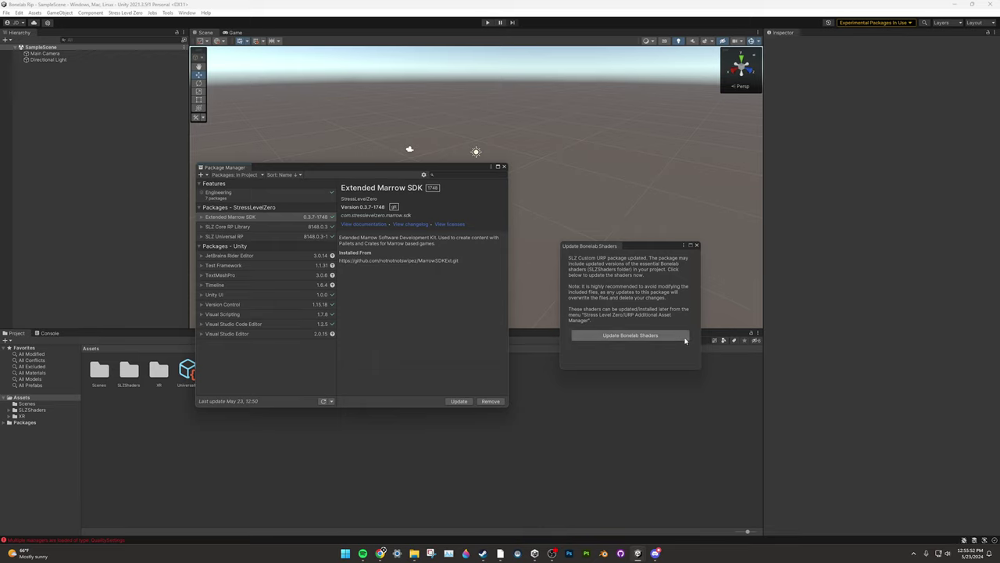
Step: Accept Update Bonelab Shaders, close Package Manager, and run Validate Marrow Project Settings
left_click(685, 340)
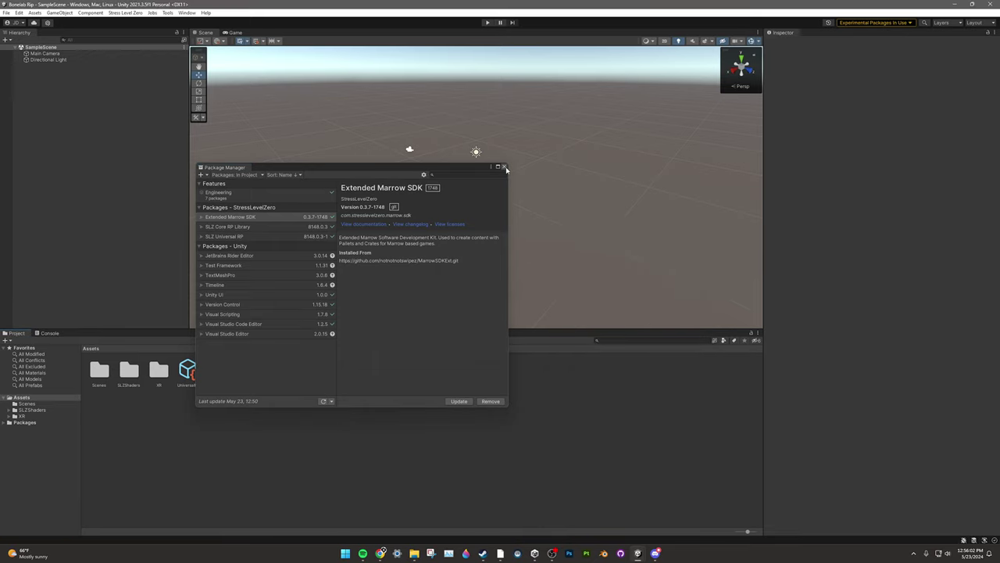
left_click(504, 166)
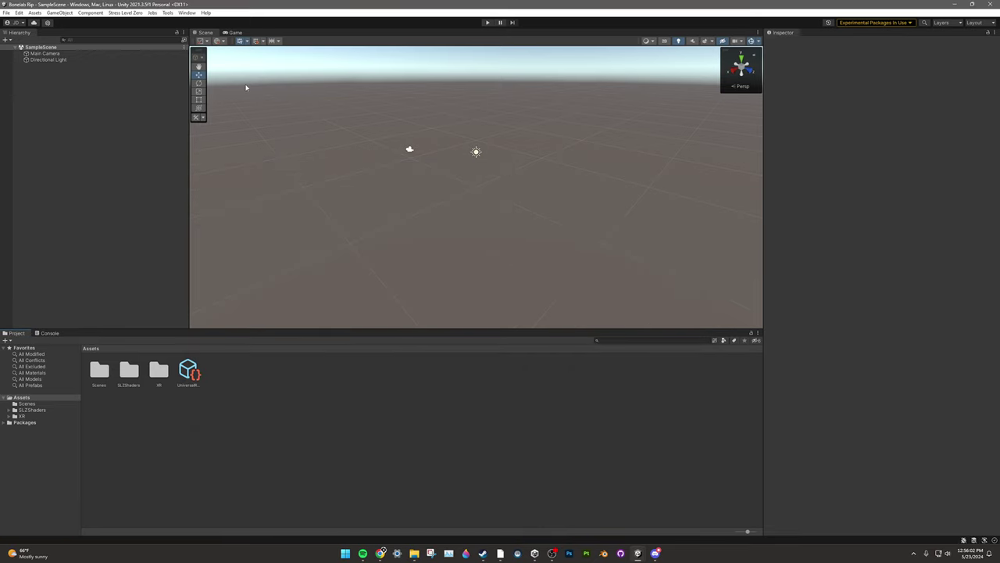
left_click(126, 14)
mouse_move(188, 42)
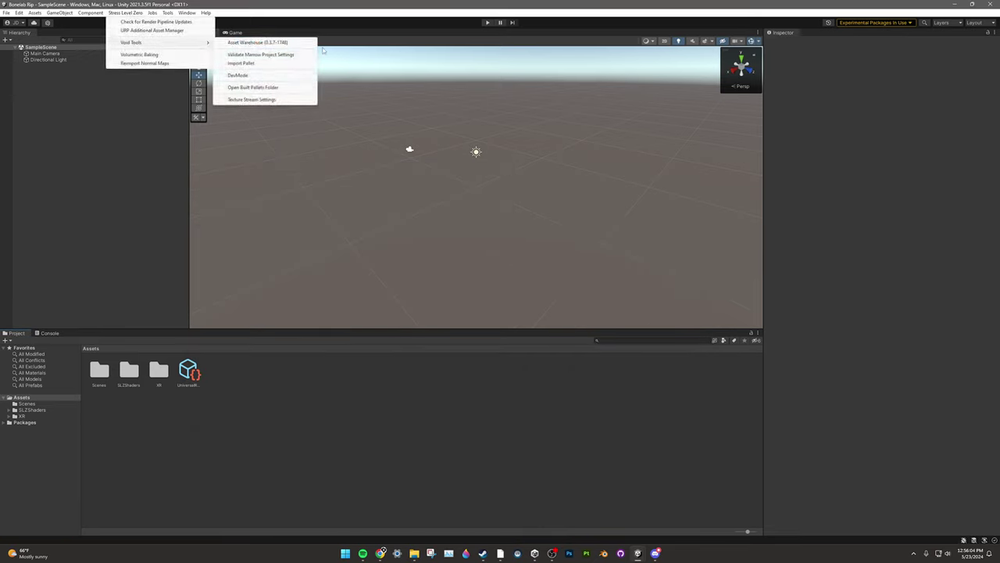
left_click(280, 54)
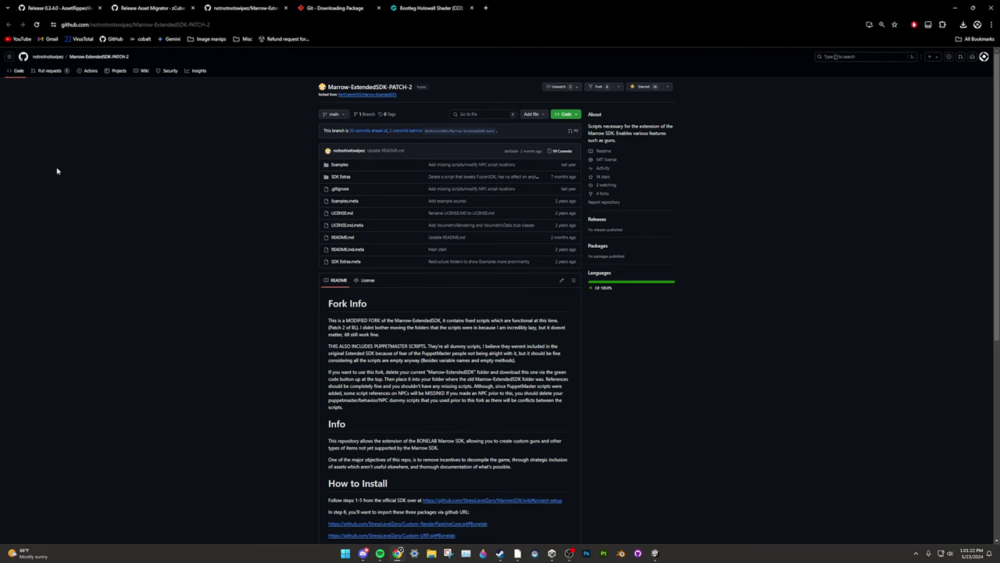
Step: Download the Marrow-ExtendedSDK-PATCH-2 fork as a ZIP, then open the desktop AssetMigrator folder
left_click(565, 114)
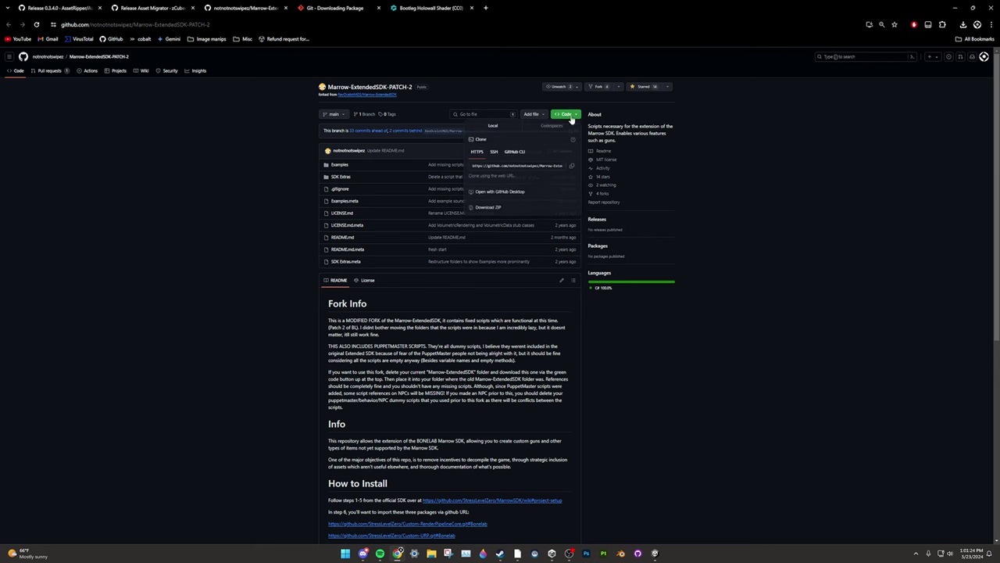
left_click(488, 207)
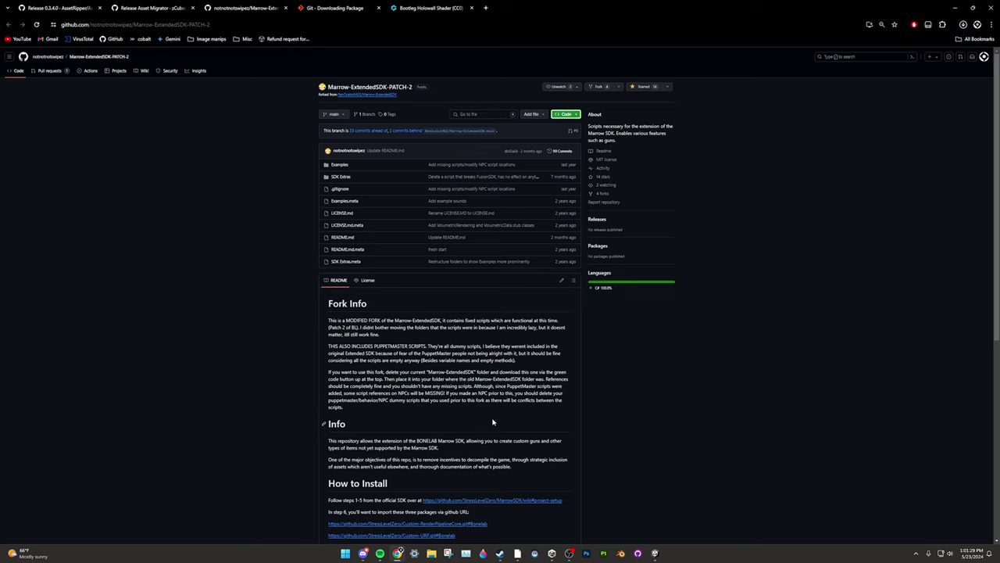
left_click(432, 555)
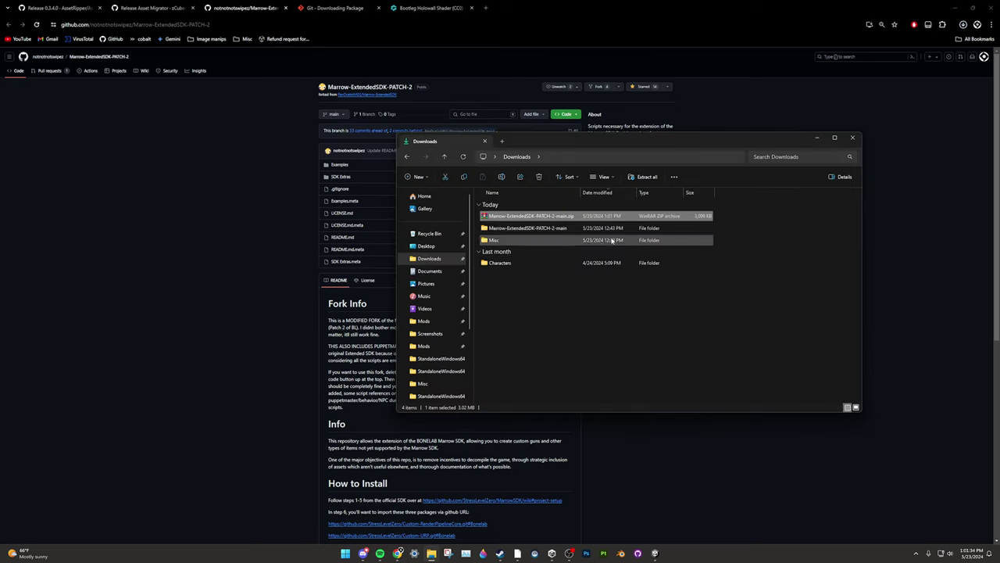
left_click(538, 177)
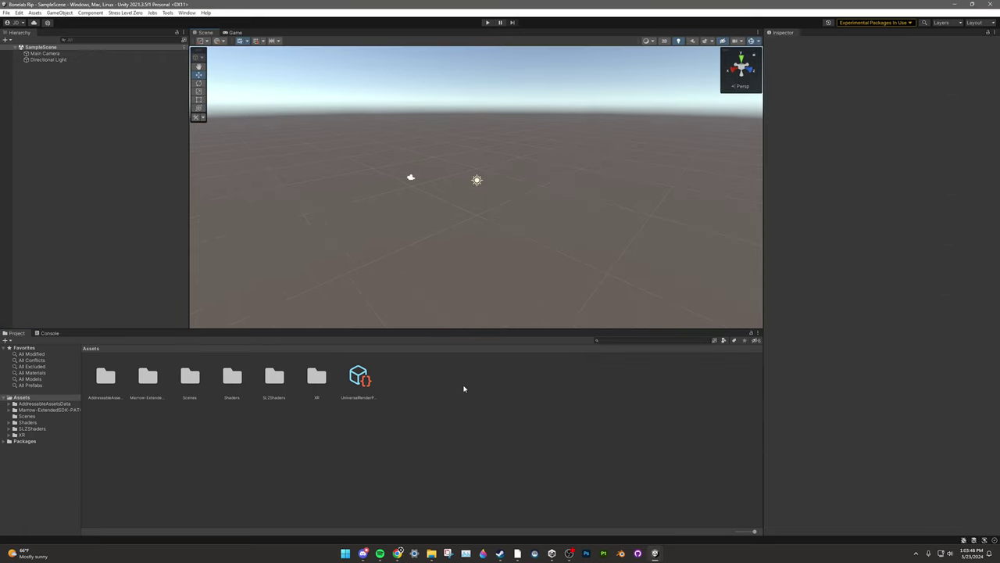
left_click_drag(506, 261, 470, 255, "alt")
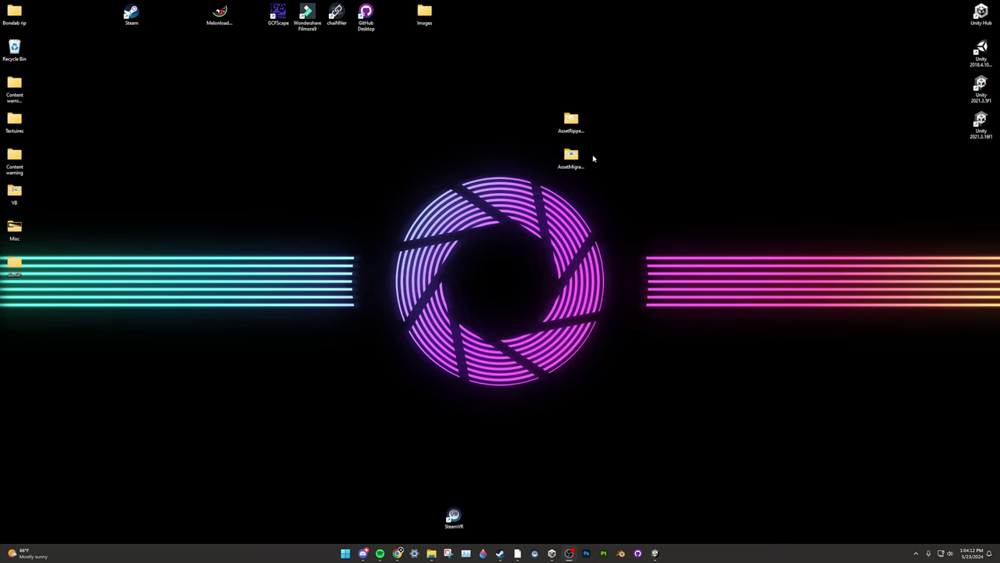
double_click(571, 154)
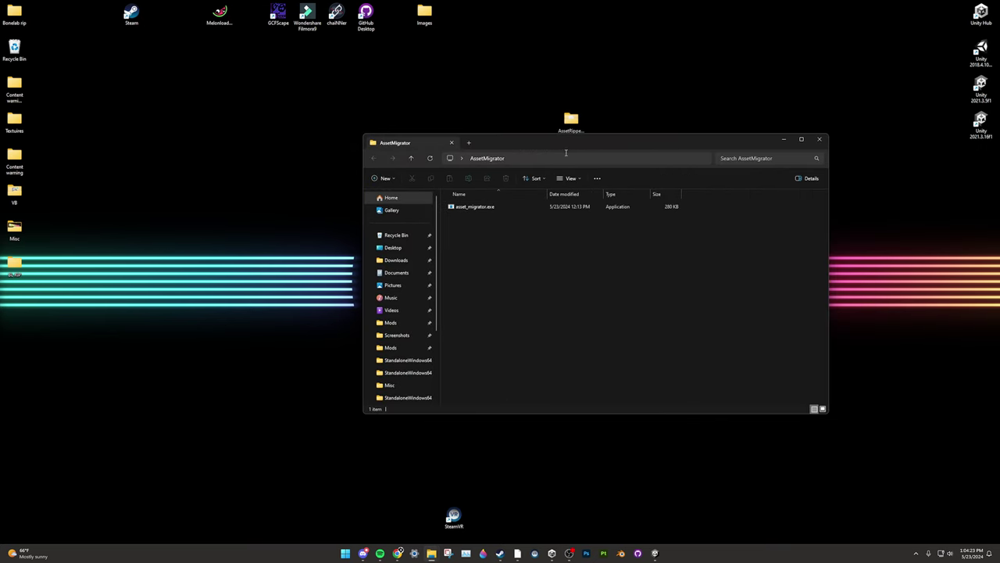
Step: Open Command Prompt in the AssetMigrator folder and start the asset_migrator.exe command
left_click(564, 160)
type("cmd")
key("Return")
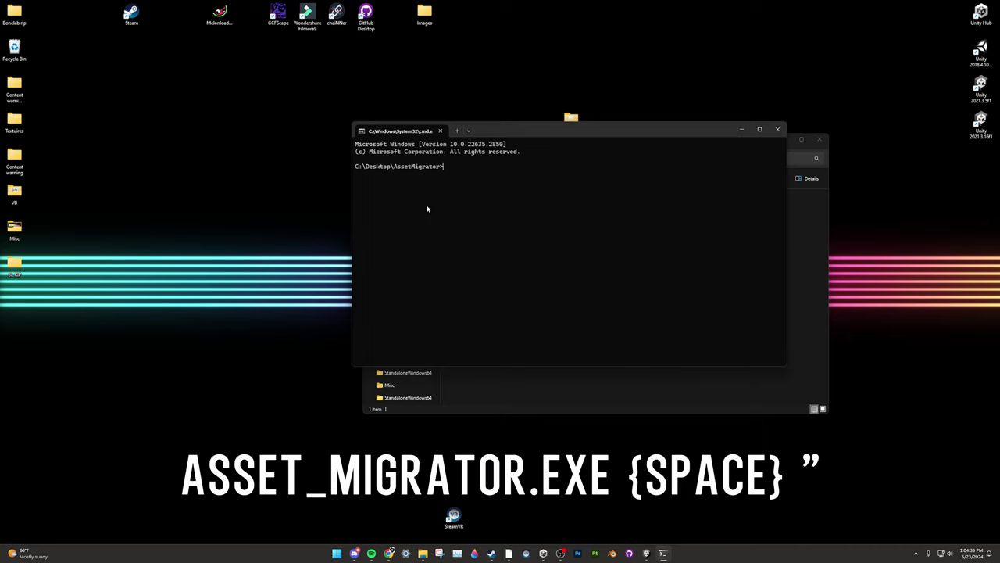
type("asset_migrator.exe")
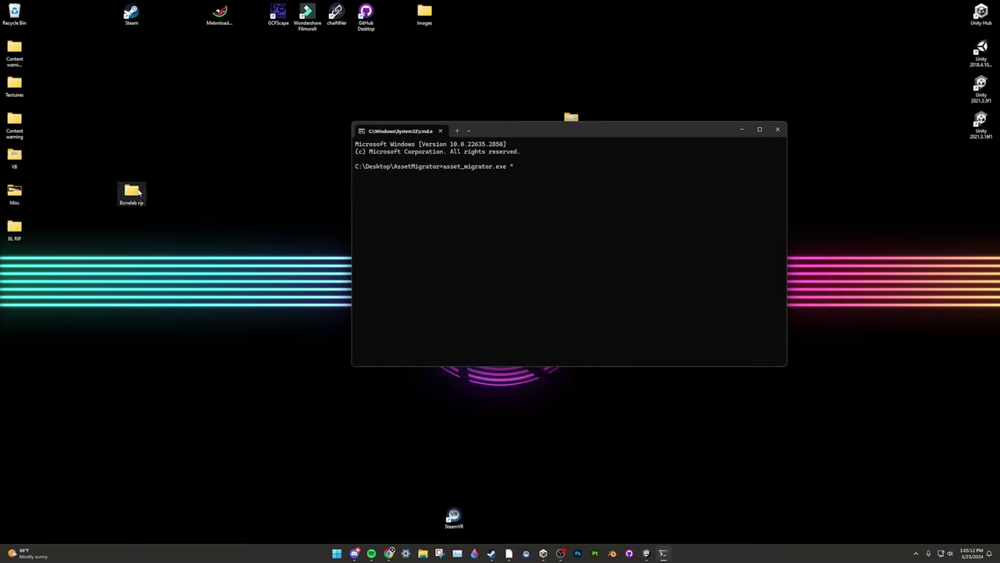
Step: Browse to the Bonelab rip's ExportedProject\Assets folder
double_click(139, 191)
double_click(505, 208)
double_click(497, 220)
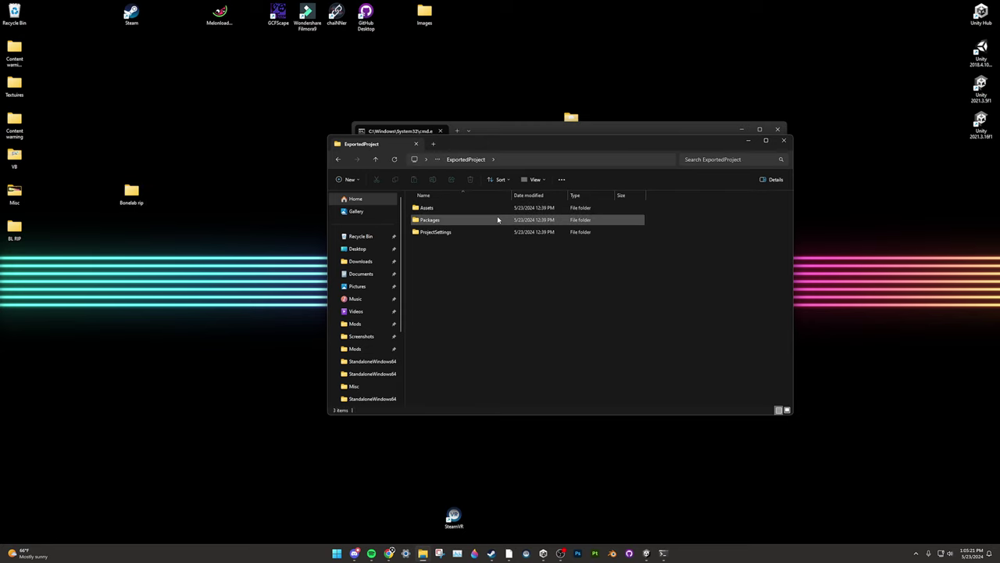
double_click(475, 208)
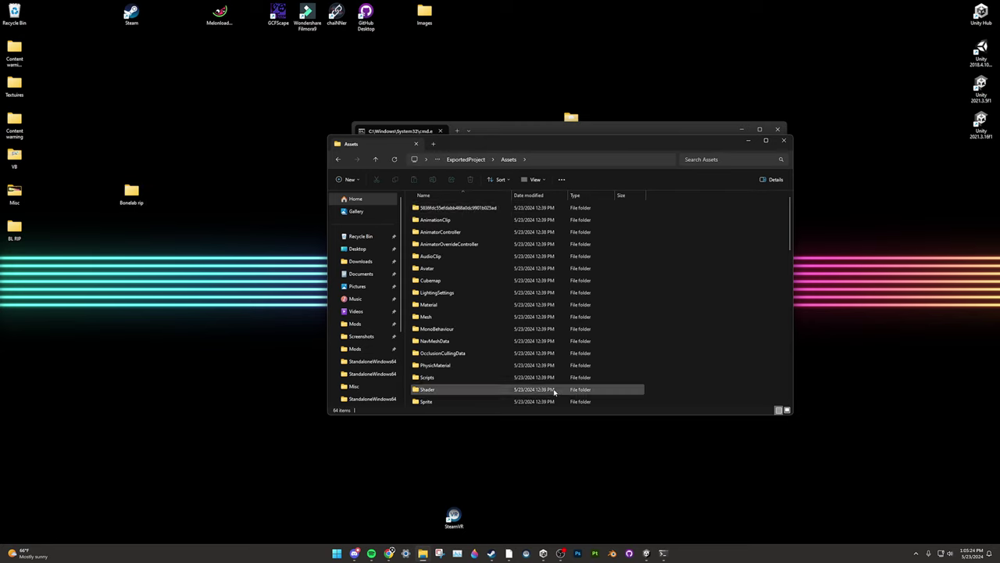
left_click_drag(664, 217, 580, 428)
left_click(726, 314)
scroll(726, 263, "down", 1)
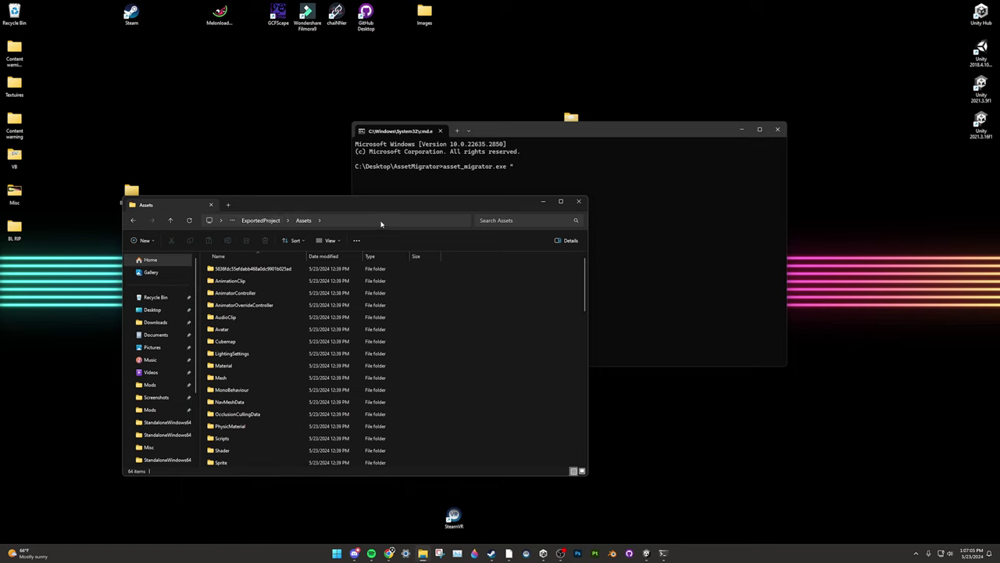
Step: Paste the quoted ExportedProject\Assets path into the asset_migrator.exe command as its first argument
left_click(382, 220)
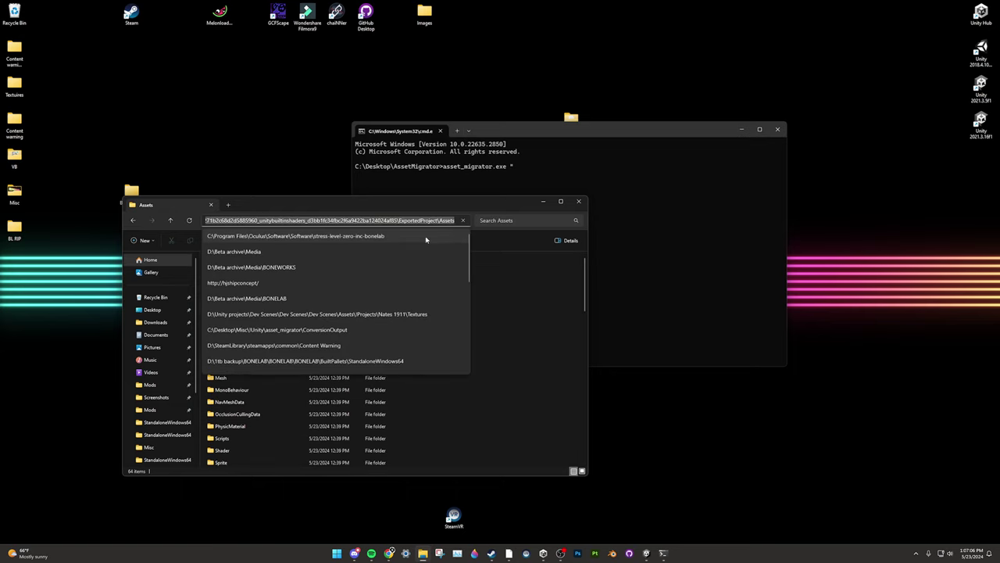
left_click(630, 161)
key("ctrl+v")
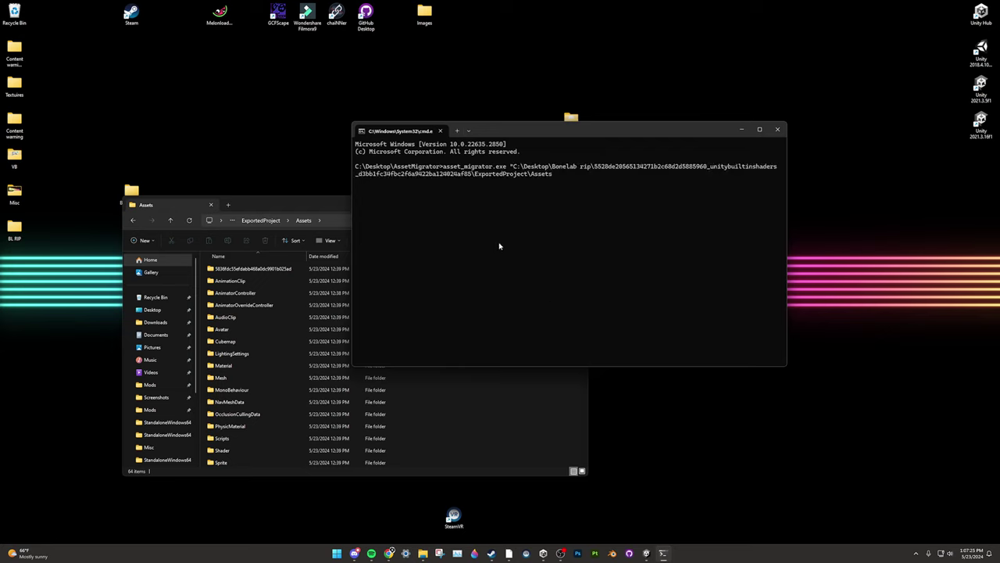
type("\" \"")
mouse_move(647, 547)
left_click(610, 504)
right_click(239, 469)
Step: Copy the Bonelab Rip project folder path from Explorer and paste it into the asset_migrator command
left_click(313, 228)
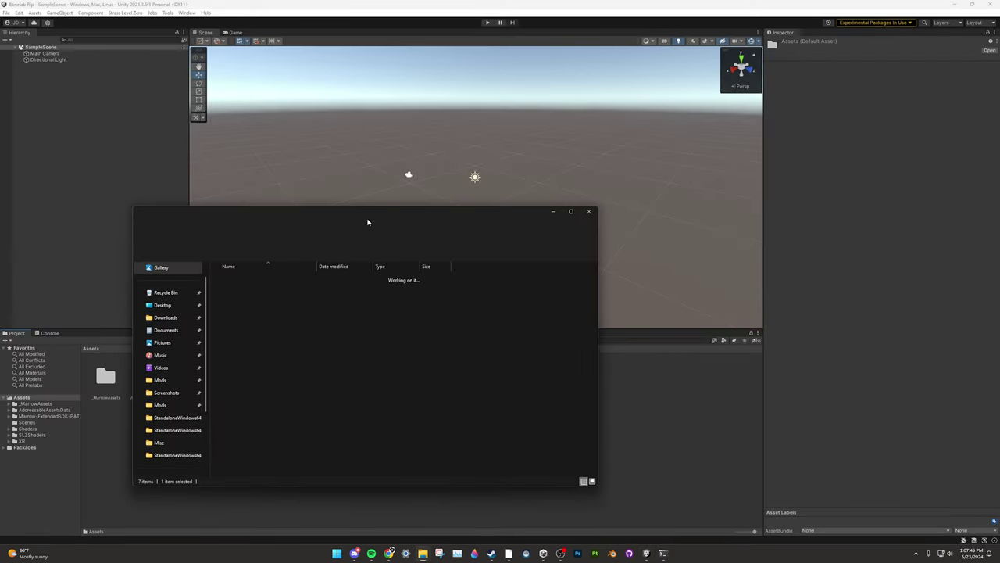
left_click(391, 232)
key("ctrl+c")
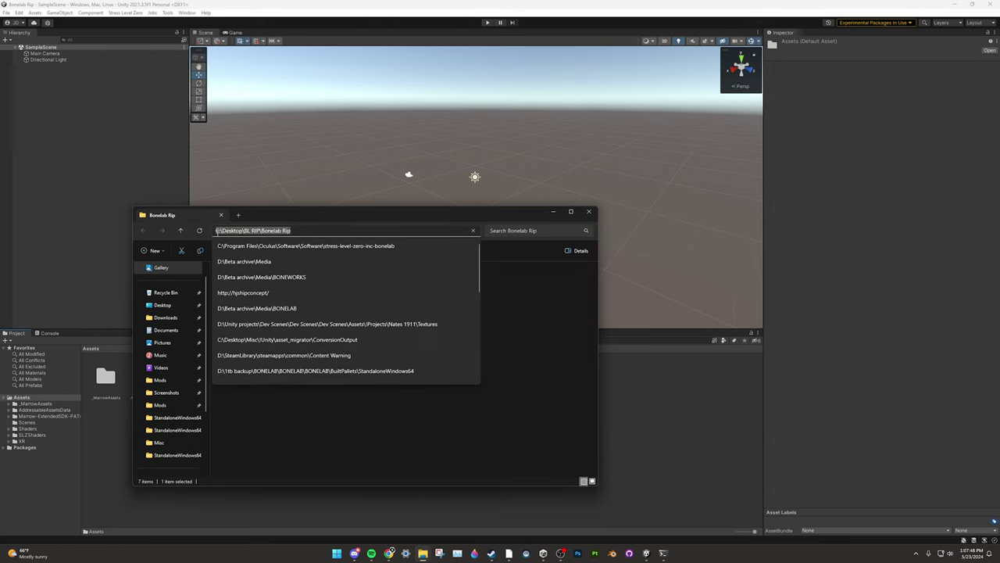
key("Escape")
left_click(662, 552)
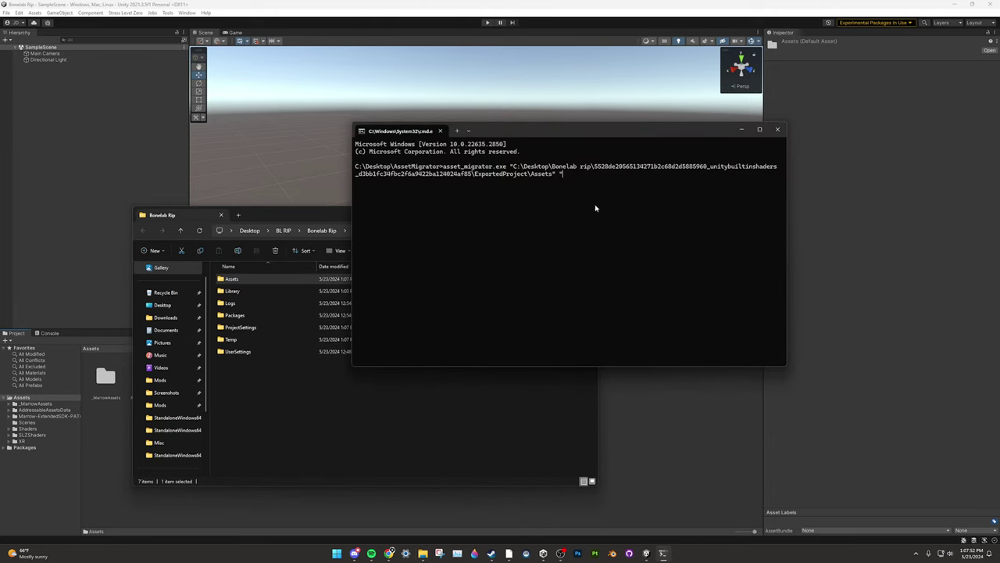
key("ctrl+v")
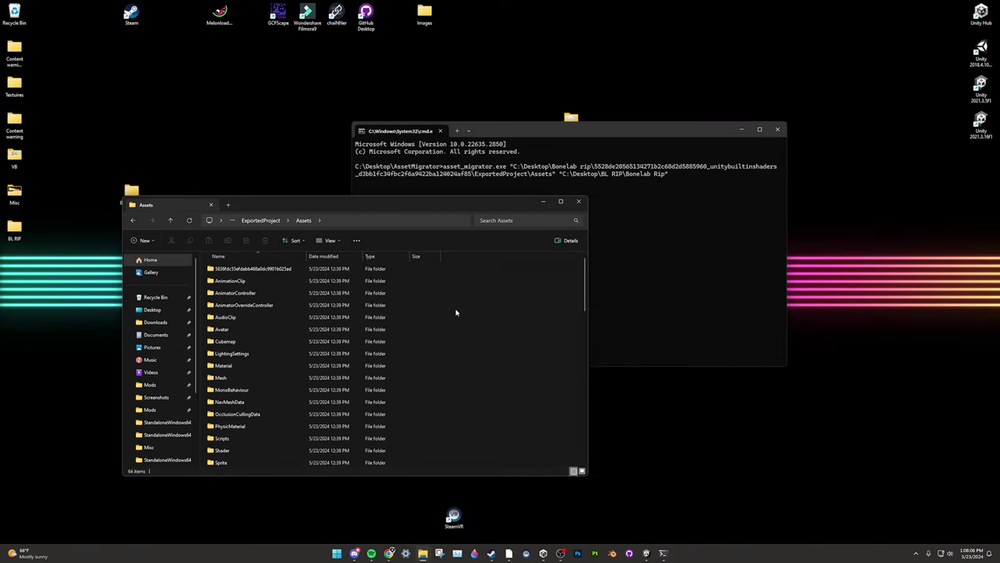
scroll(456, 312, "down", 3)
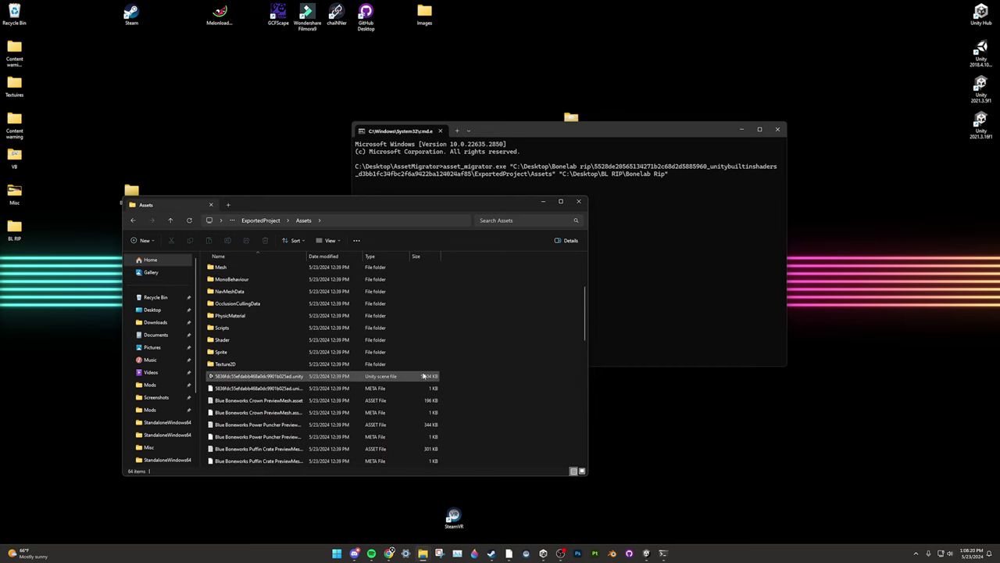
scroll(406, 336, "down", 3)
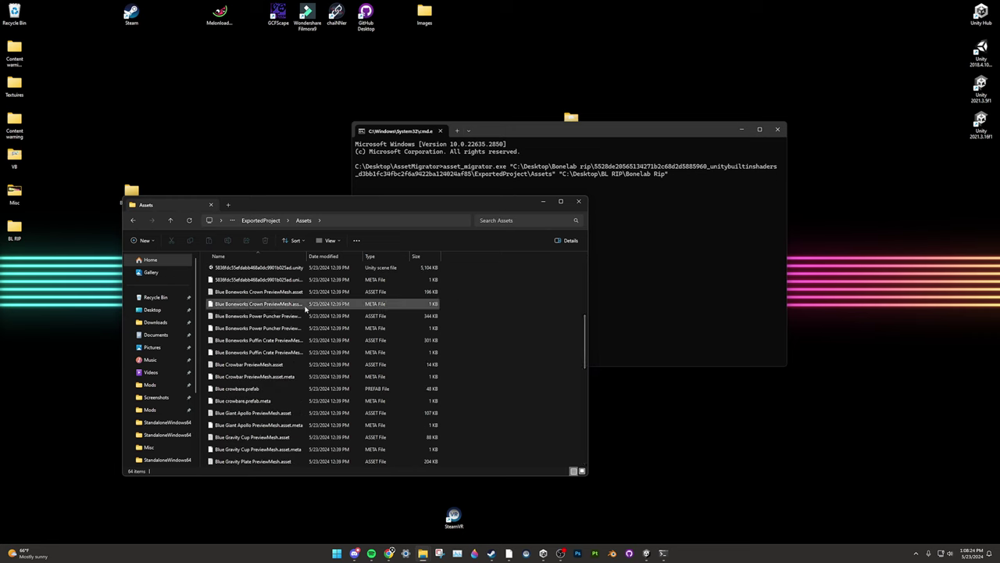
scroll(328, 379, "up", 1)
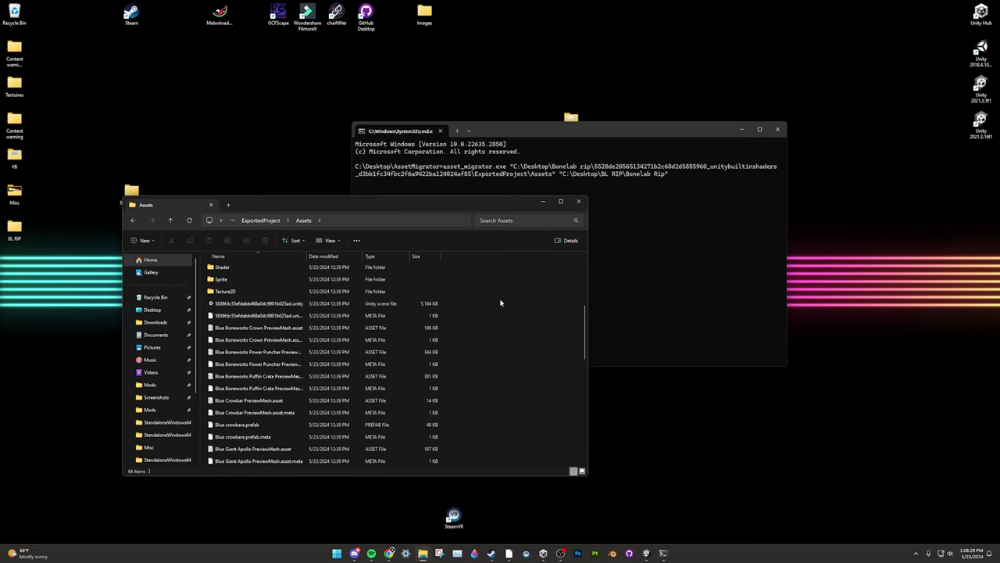
left_click(296, 307)
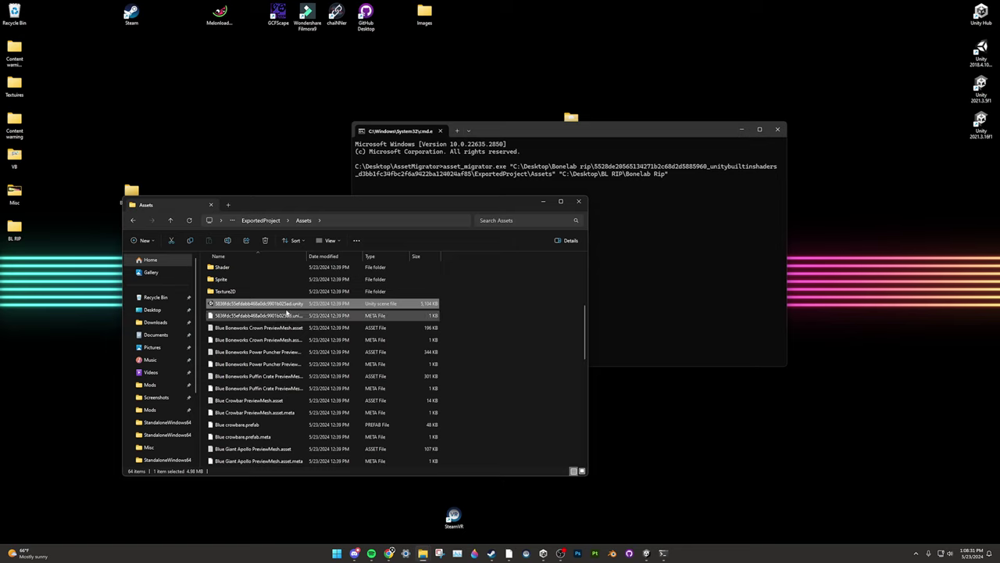
Step: Append the level's .unity scene file path to the asset_migrator command and run it
right_click(289, 304)
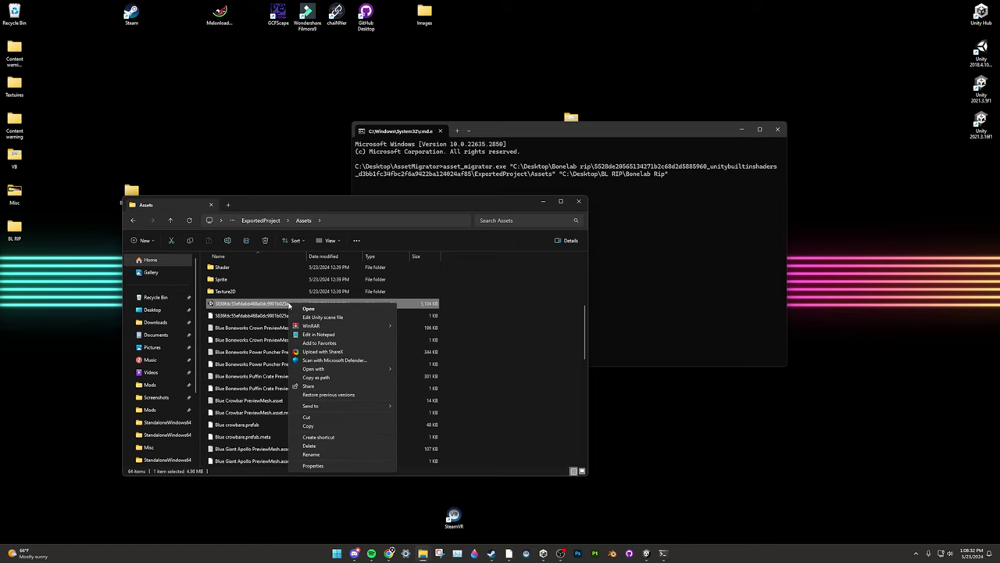
left_click(328, 378)
left_click(563, 230)
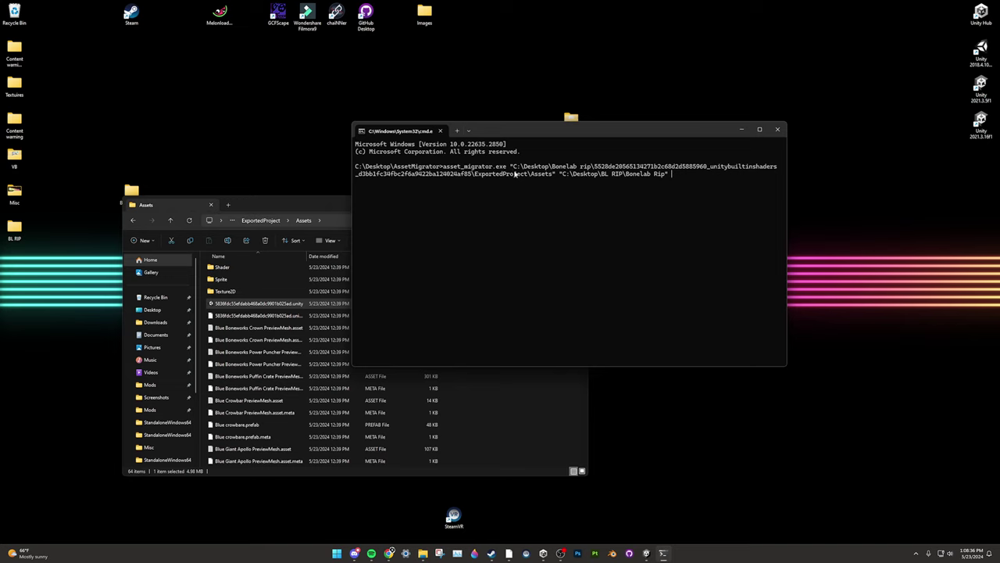
key("ctrl+v")
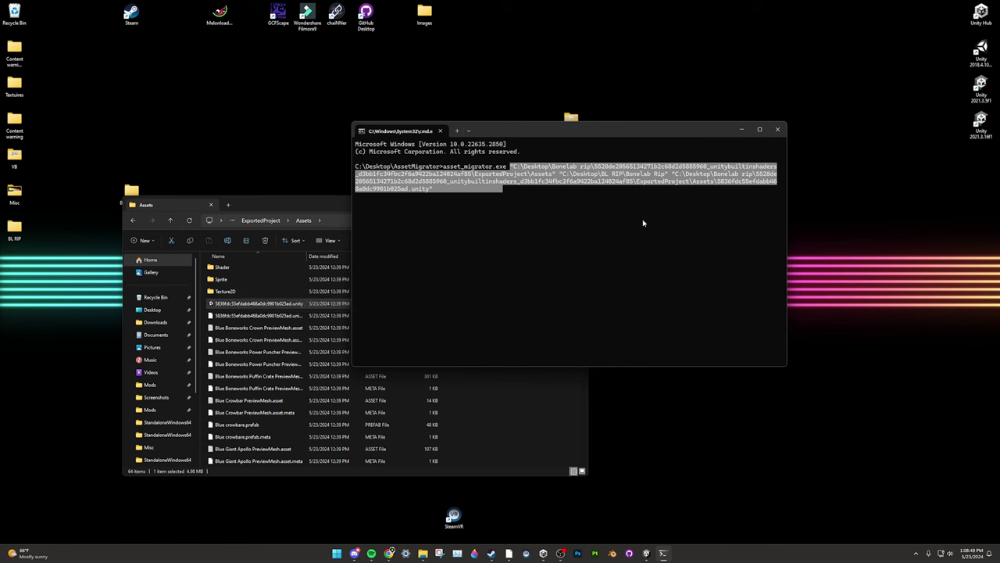
key("Return")
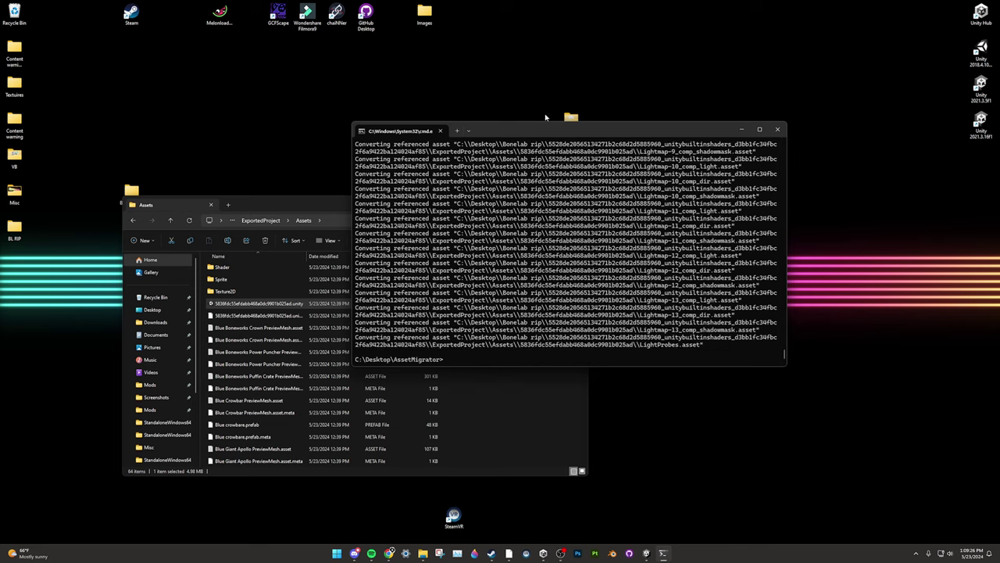
left_click(740, 129)
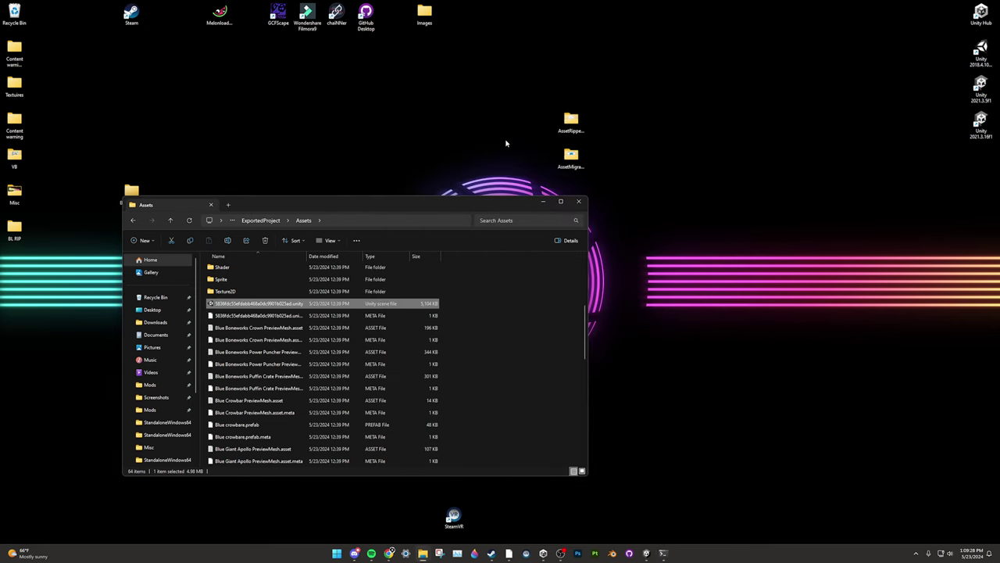
Step: Open AssetMigrator's ConversionOutput folder and look through the converted scene's data folder
double_click(571, 155)
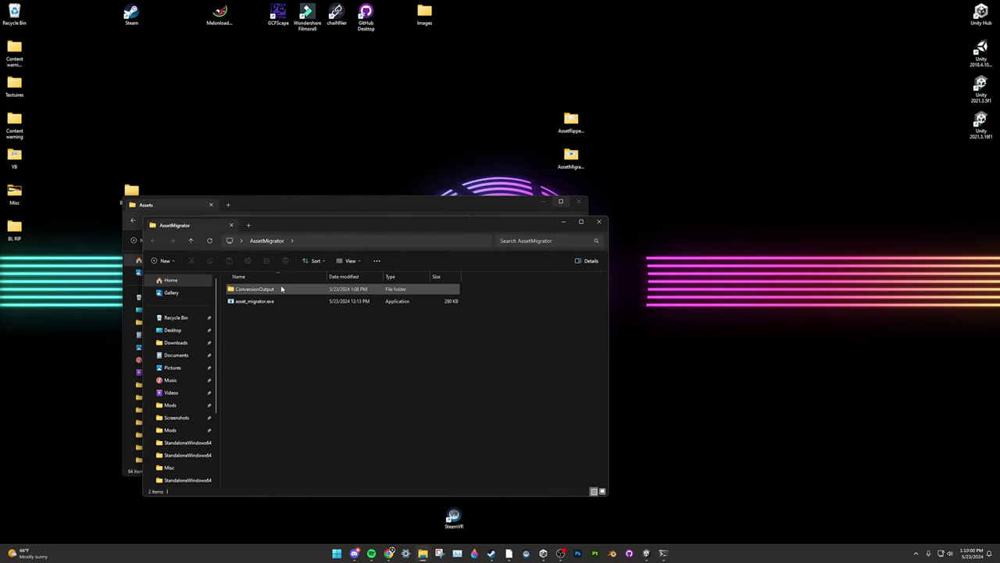
double_click(281, 289)
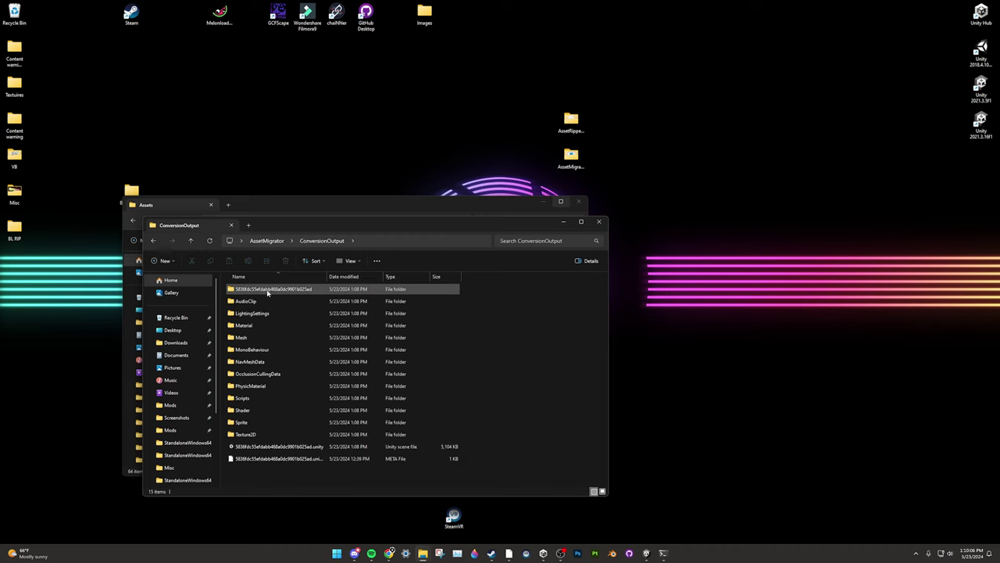
mouse_move(645, 552)
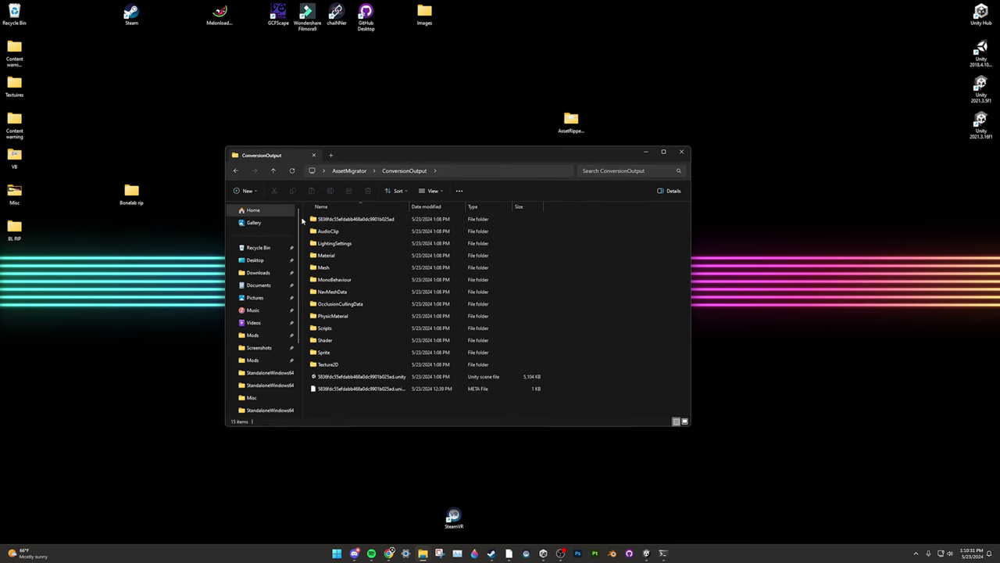
double_click(317, 219)
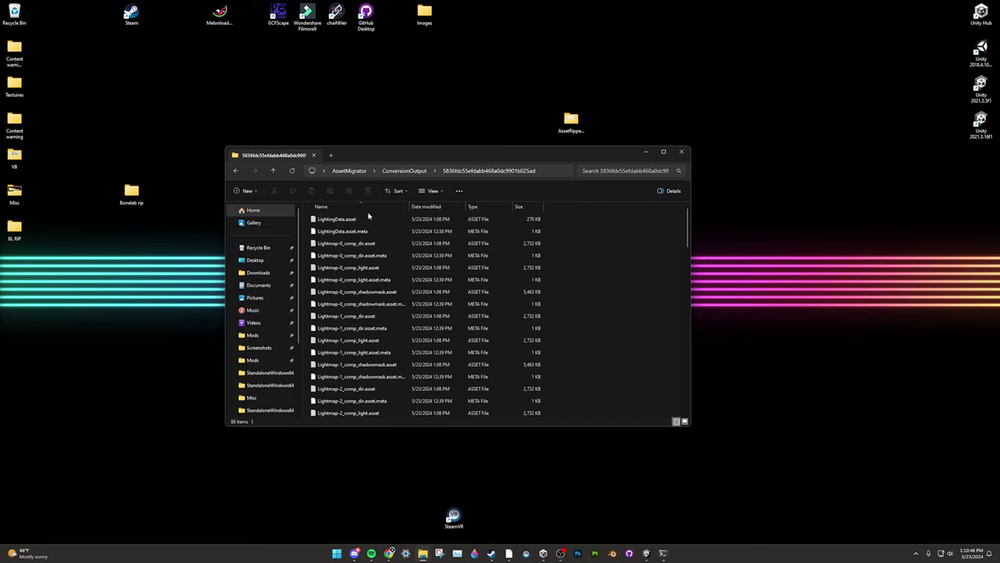
scroll(379, 250, "down", 14)
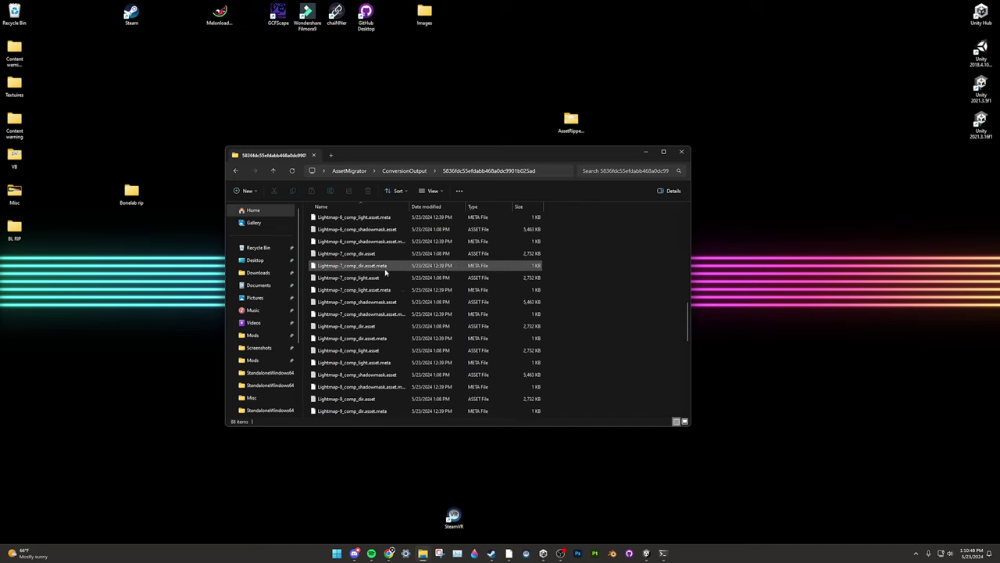
scroll(383, 277, "up", 4)
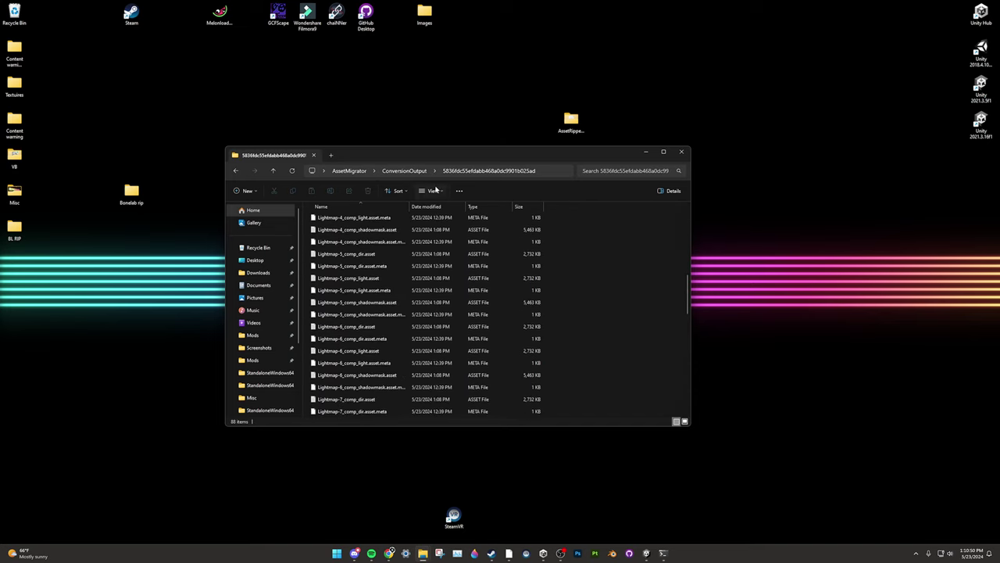
left_click(404, 171)
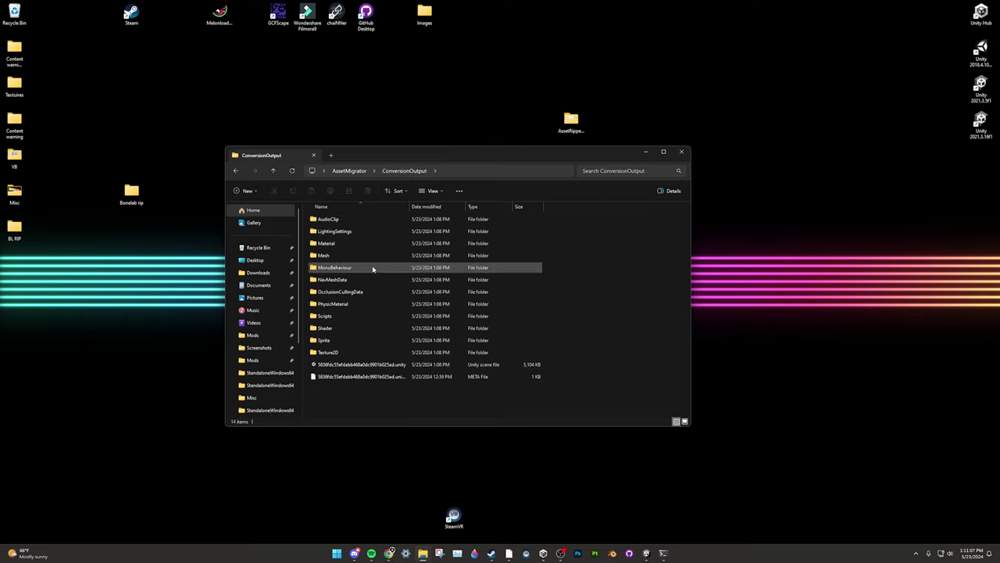
Step: Delete the MonoBehaviour, NavMeshData, OcclusionCullingData and Scripts folders
left_click(373, 268)
key("Delete")
left_click(371, 268)
key("Delete")
left_click(368, 268)
key("Delete")
left_click(351, 280)
key("Delete")
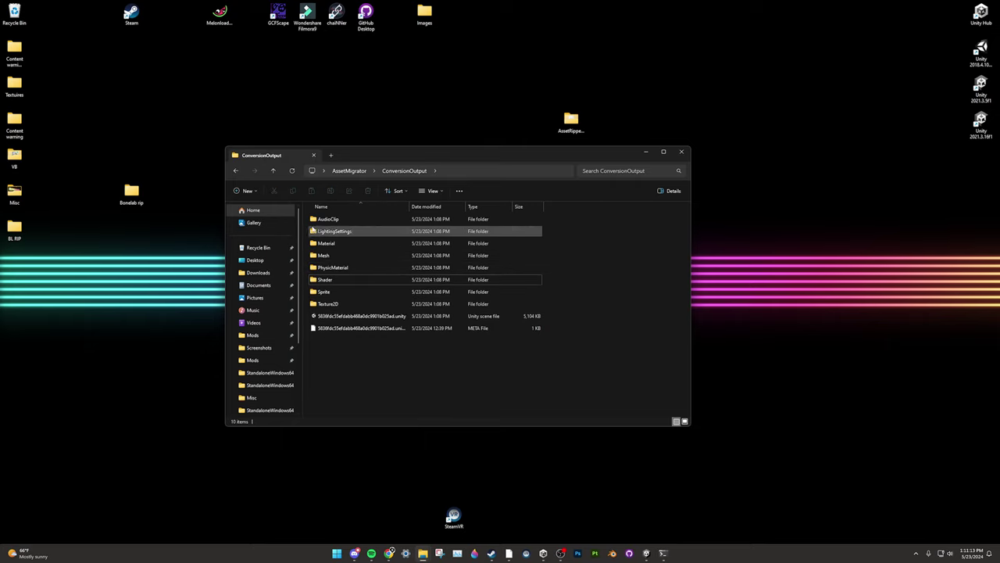
Step: Show the Unity project's Assets folder in Explorer, placed beside the ConversionOutput window
mouse_move(647, 552)
left_click(672, 512)
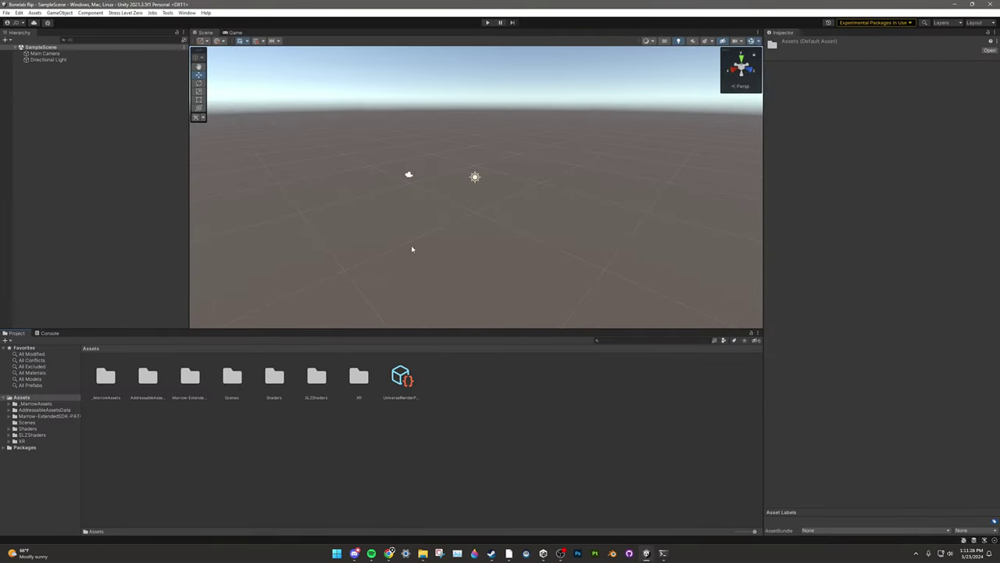
right_click(458, 386)
left_click(509, 156)
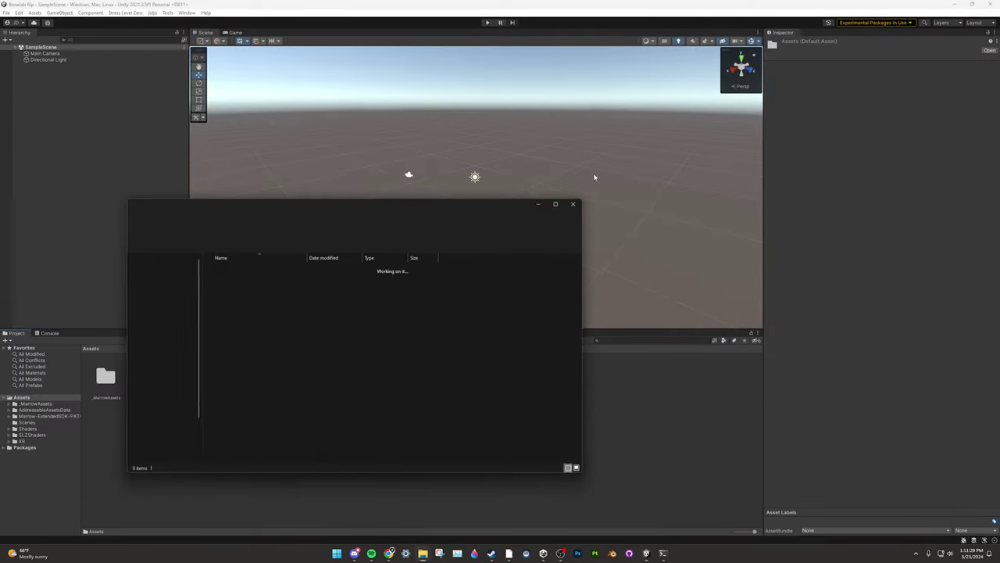
left_click(954, 4)
left_click_drag(500, 204, 828, 170)
left_click(425, 348)
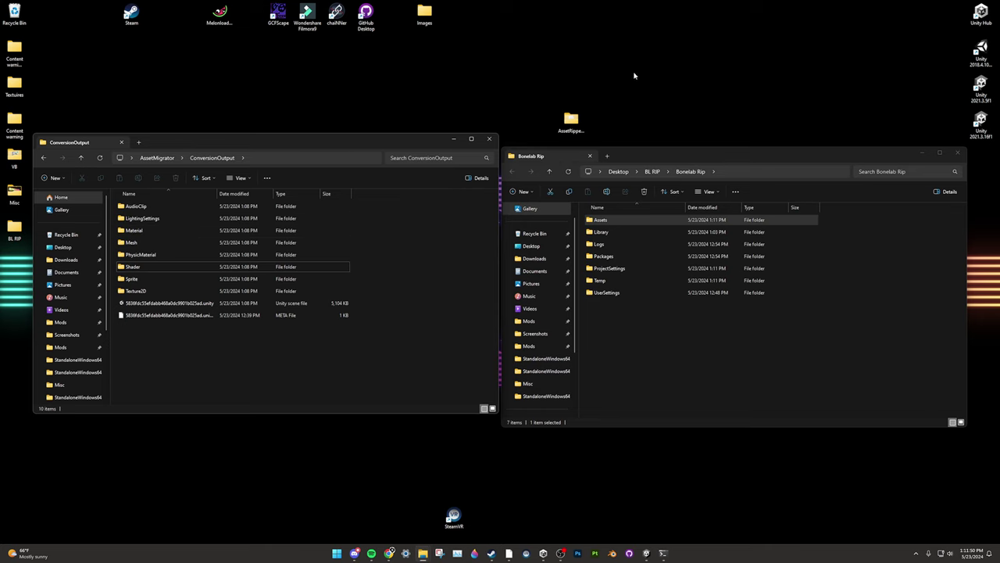
double_click(623, 220)
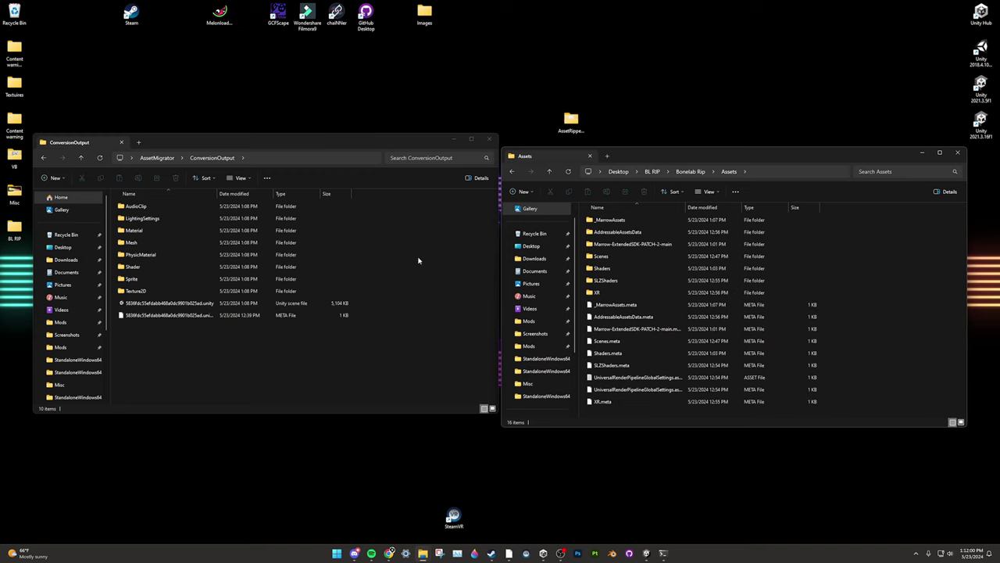
Step: Move all ten converted items from ConversionOutput into the project's Assets folder
left_click(181, 364)
key("ctrl+a")
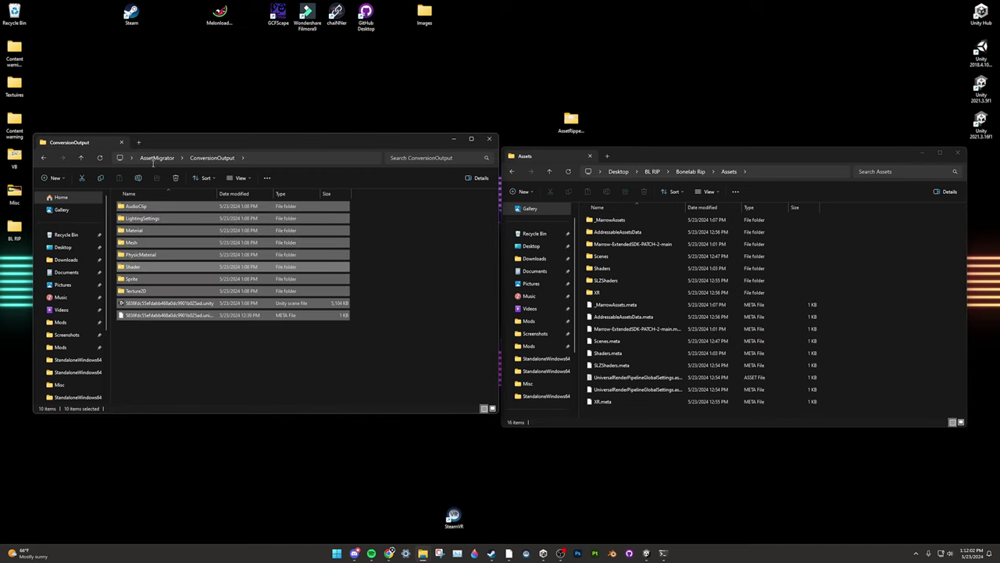
left_click_drag(170, 209, 563, 172)
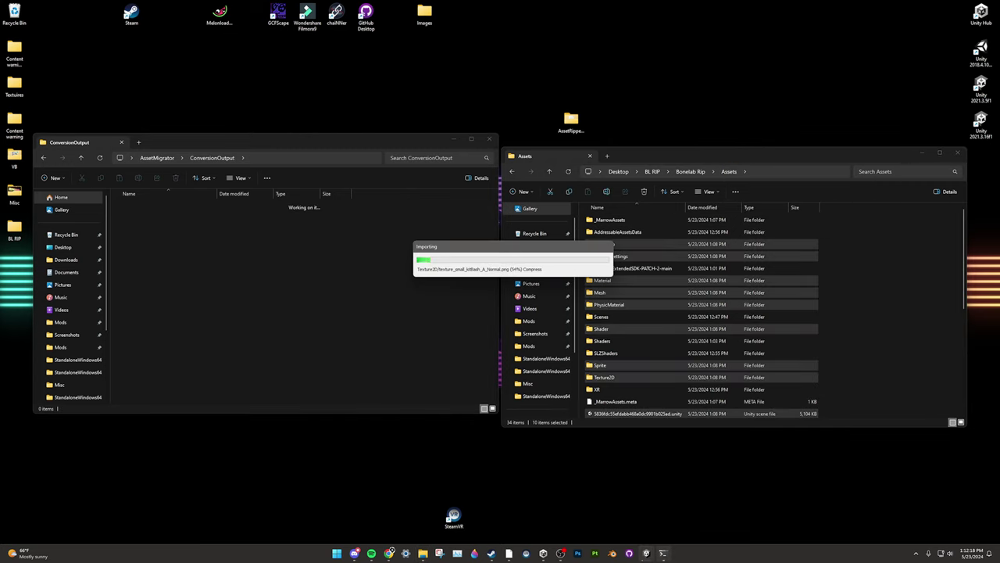
mouse_move(645, 552)
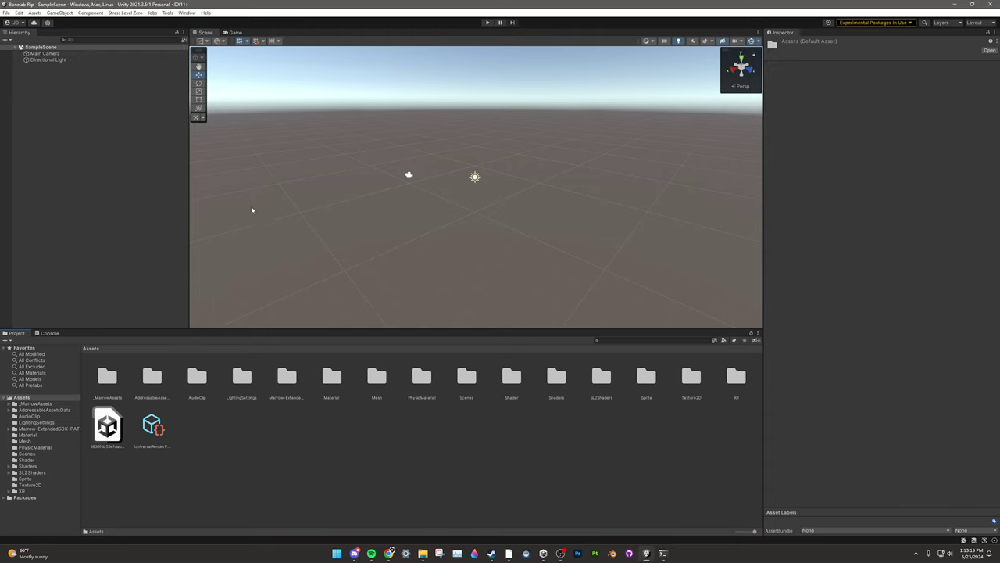
middle_click_drag(264, 216, 336, 232)
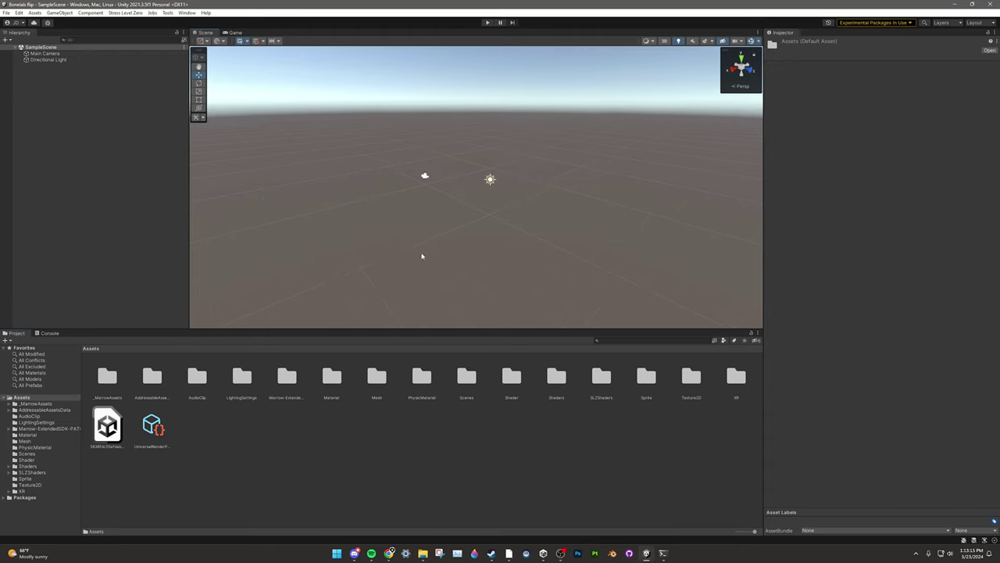
mouse_move(423, 552)
left_click(457, 510)
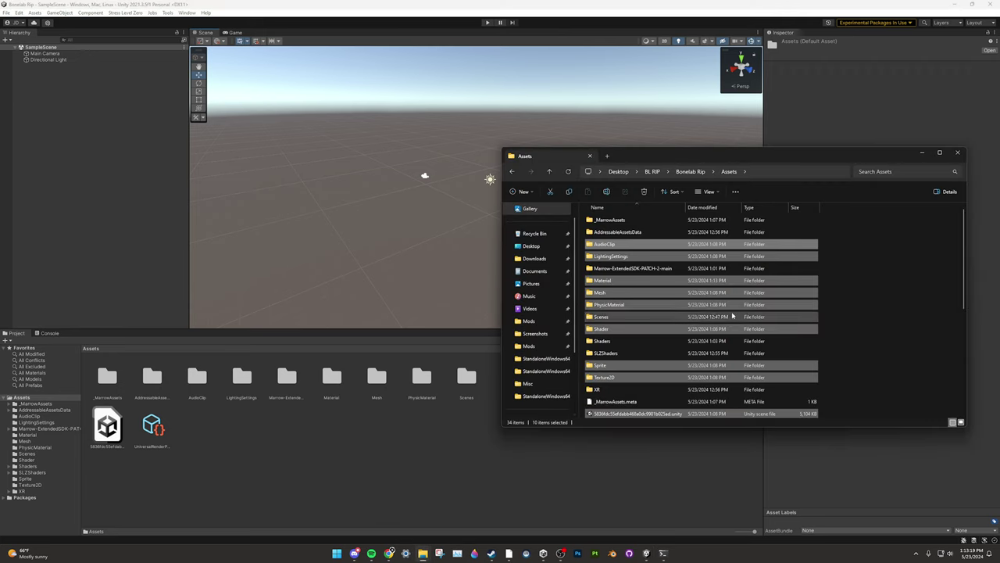
left_click(472, 286)
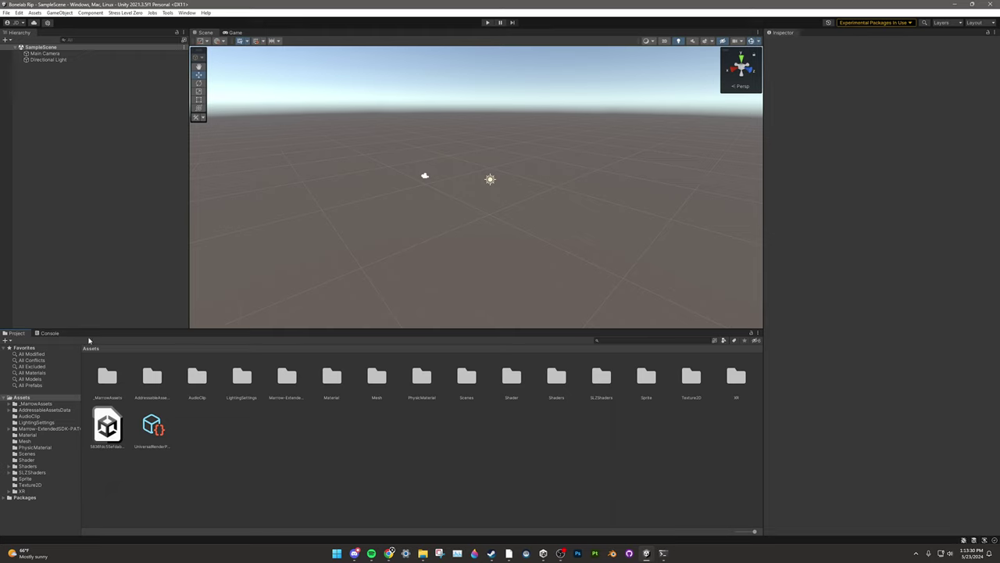
left_click(107, 426)
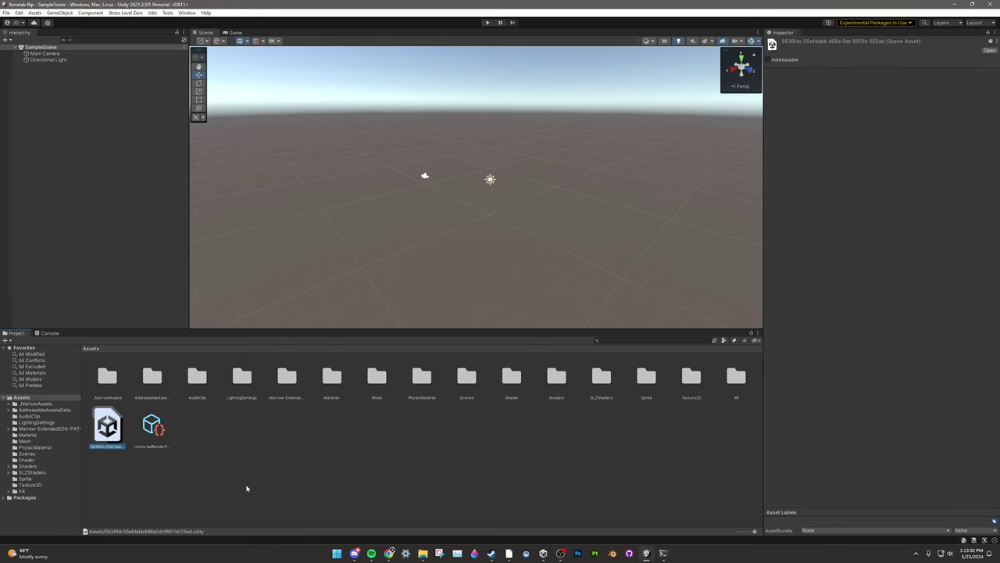
double_click(107, 425)
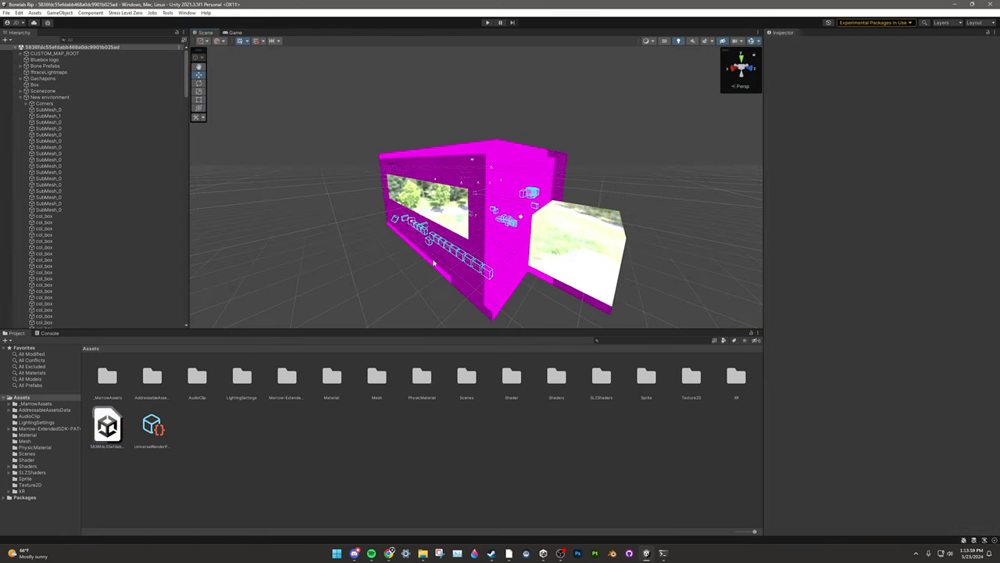
Step: Zoom out and orbit around the box-shaped converted level to inspect its geometry
middle_click_drag(434, 262, 437, 125)
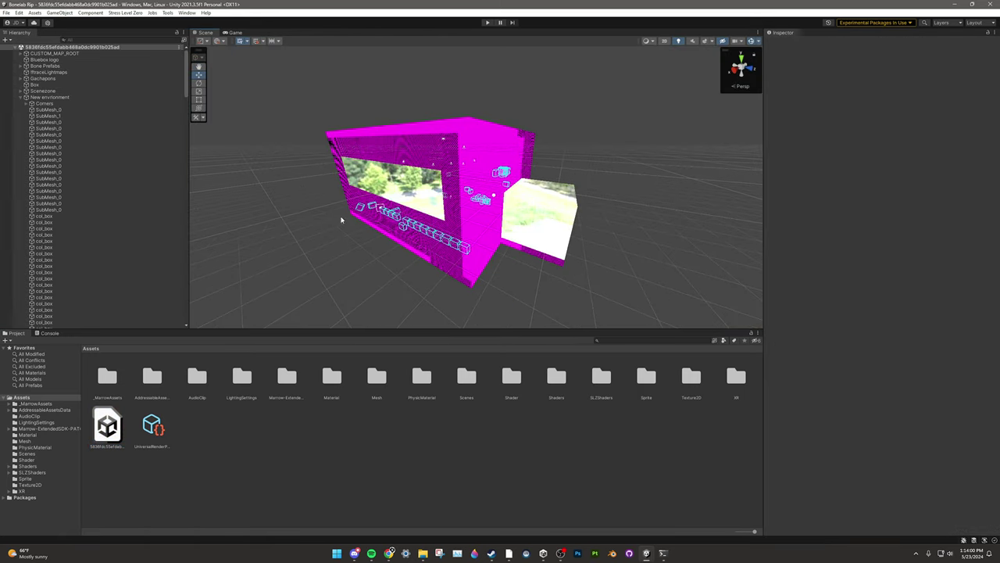
scroll(338, 224, "up", 10)
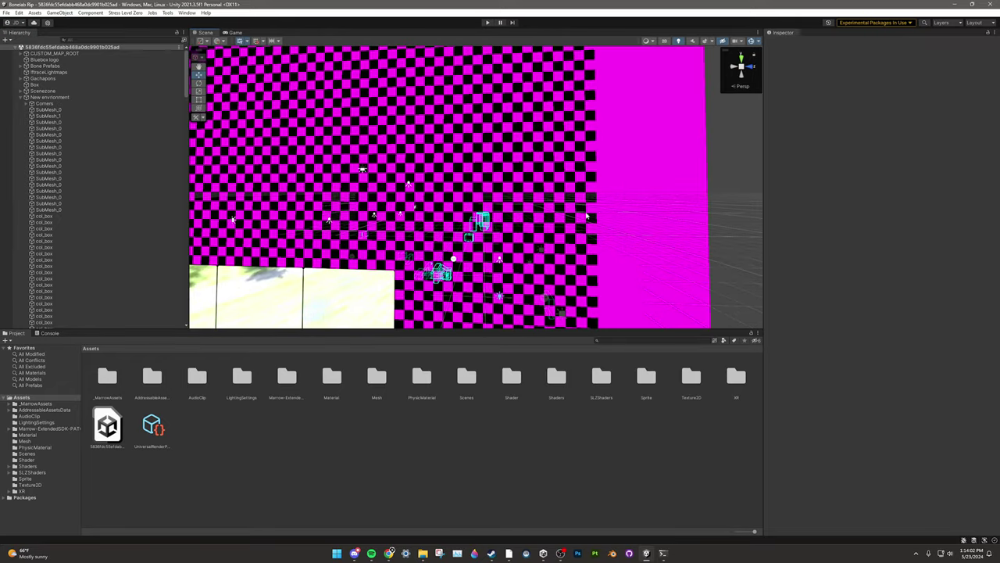
left_click_drag(586, 216, 588, 130, "alt")
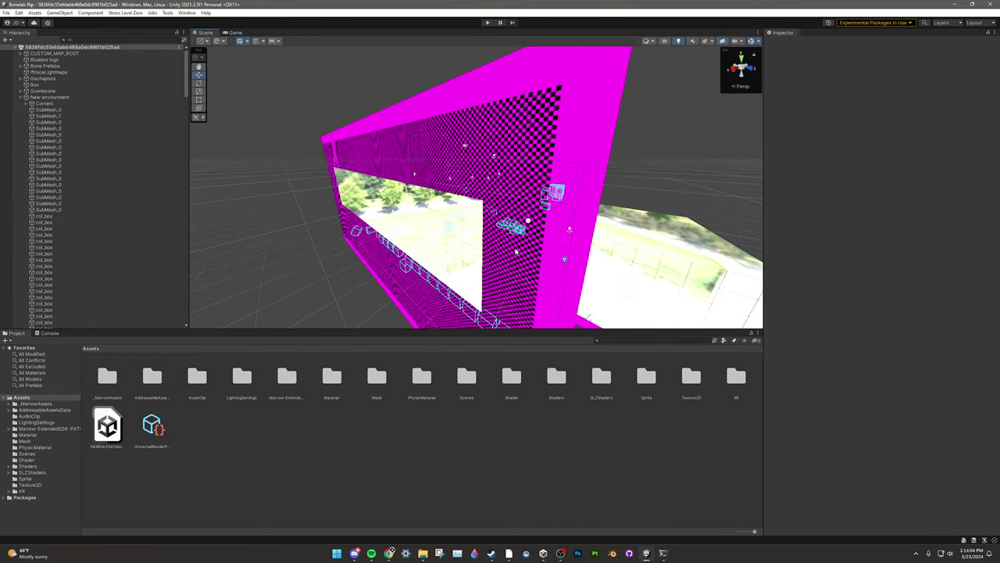
scroll(583, 234, "up", 10)
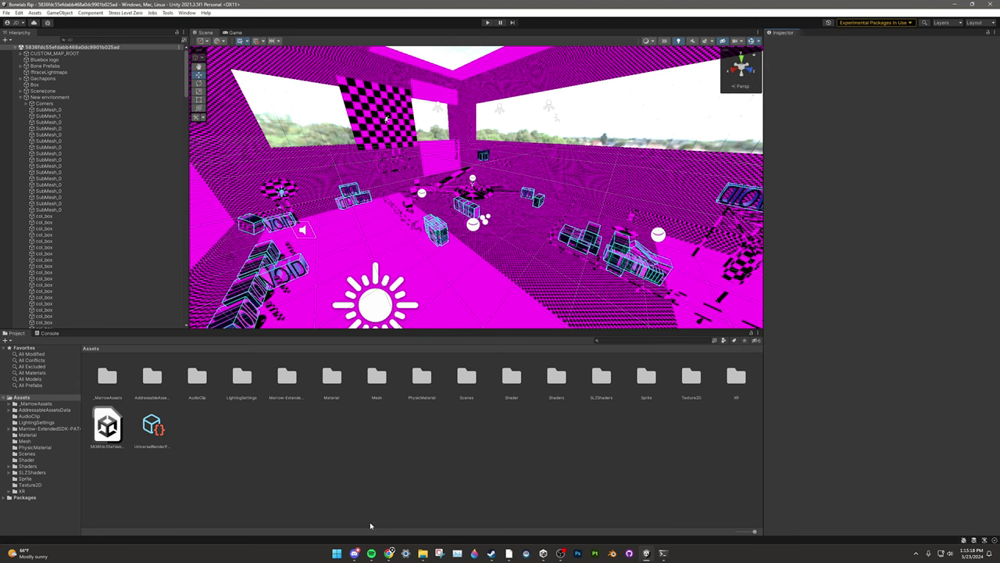
left_click(354, 553)
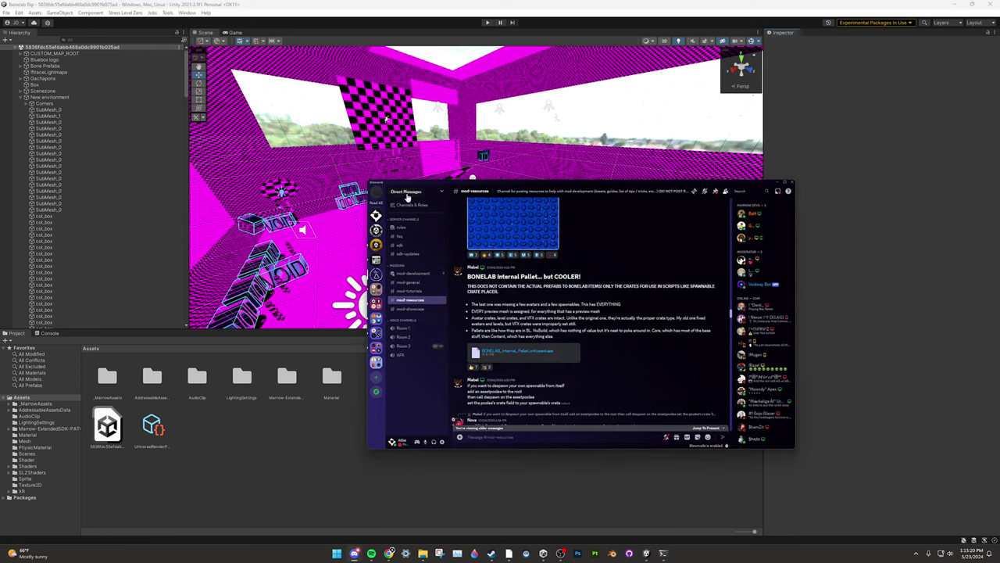
Step: Locate the BONELAB Internal Pallet post in Discord and open the browser's recent downloads
left_click_drag(466, 277, 544, 278)
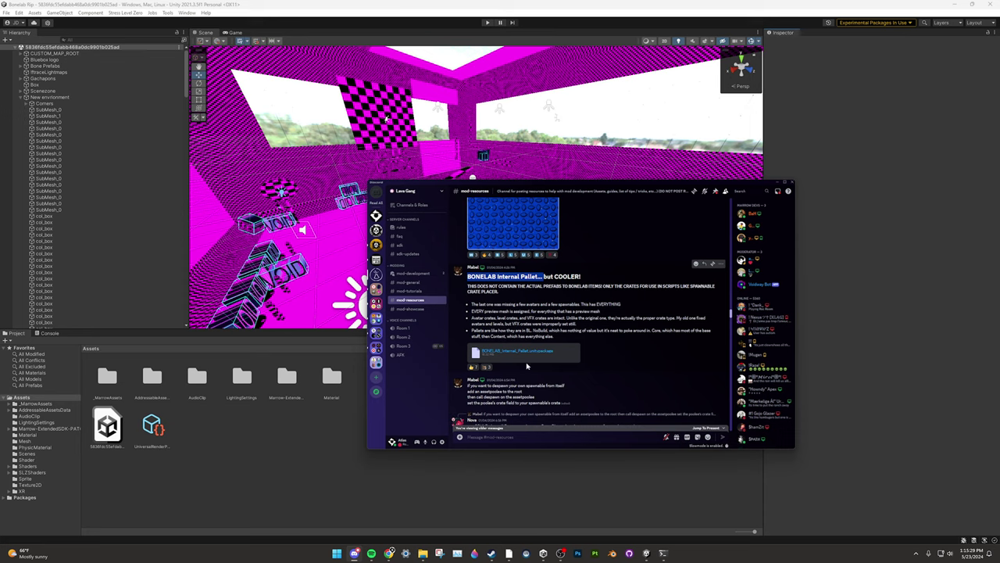
key("alt+Tab")
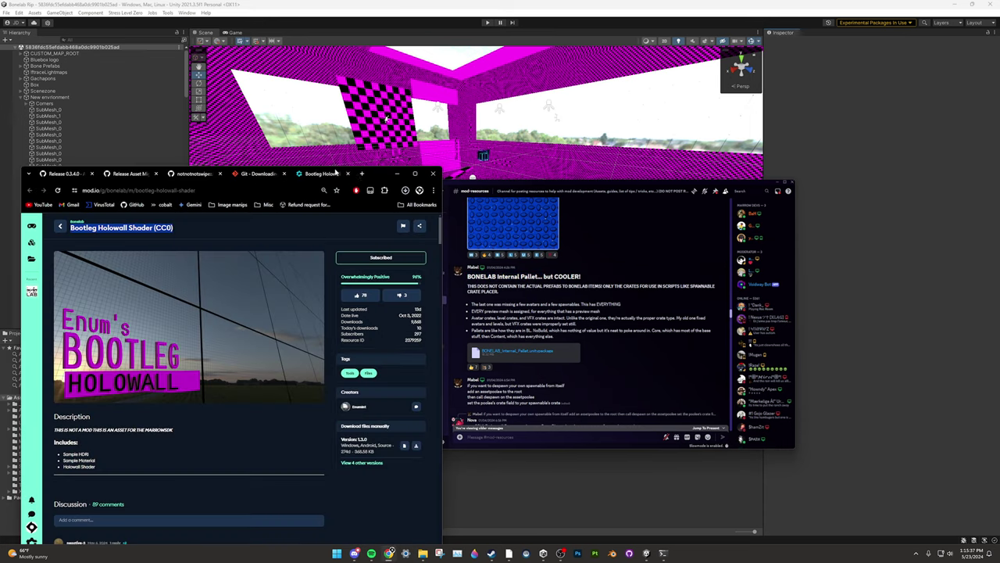
left_click(405, 190)
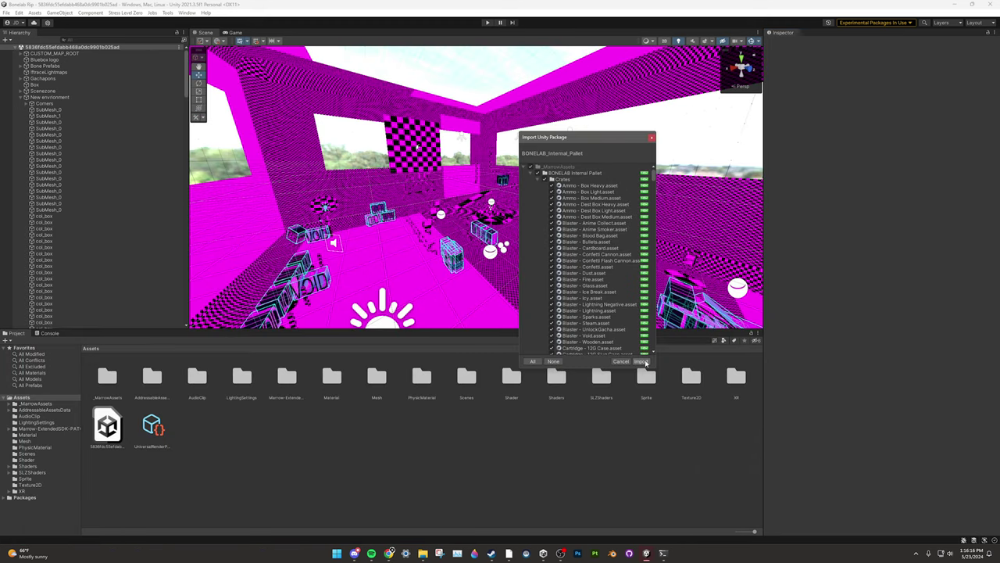
Step: Import the Internal Pallet package and check it in Stress Level Zero's Asset Warehouse
left_click(644, 355)
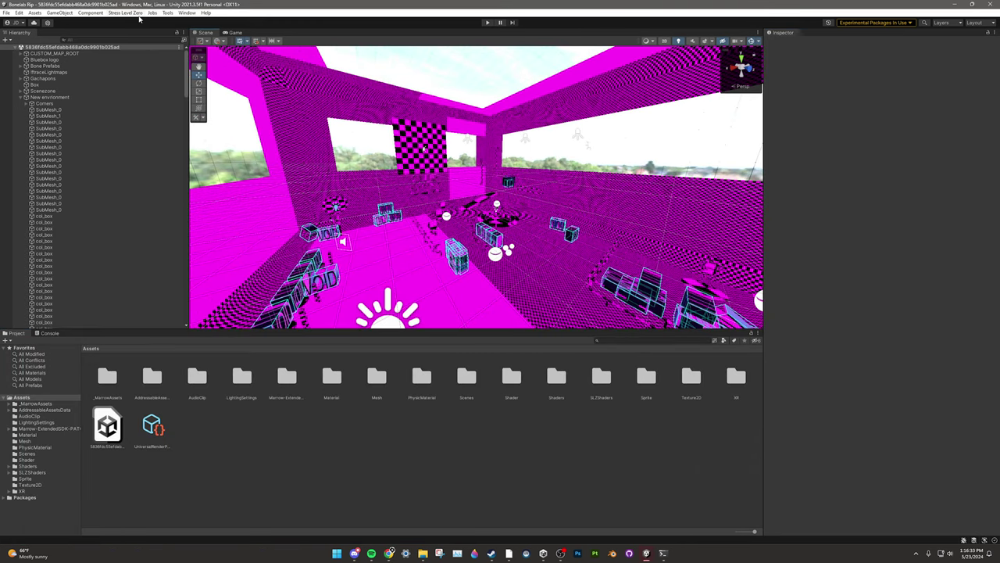
left_click(143, 13)
mouse_move(161, 46)
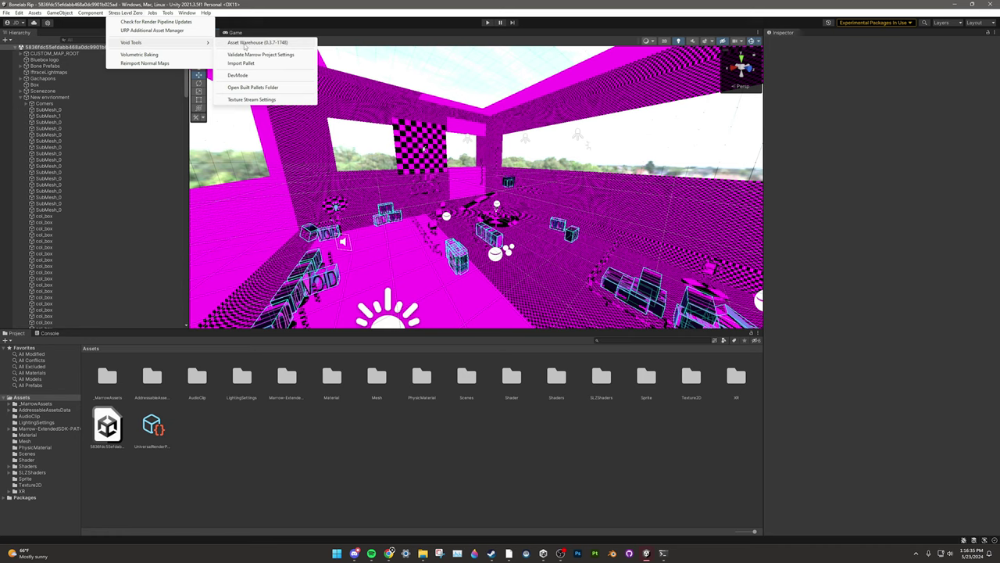
left_click(257, 44)
left_click(768, 200)
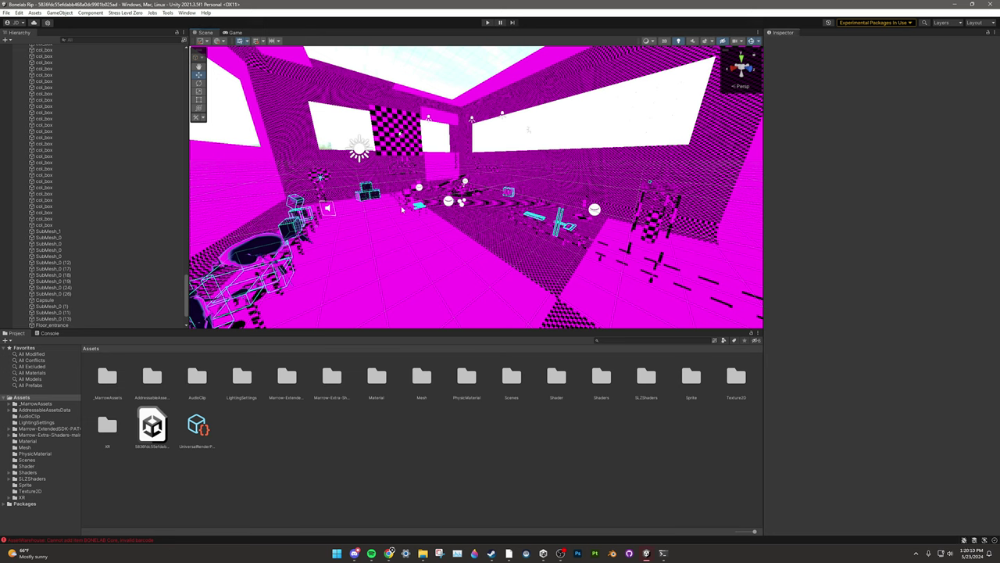
Step: Open ImpactProperties.unitypackage from the browser downloads for import
left_click(354, 552)
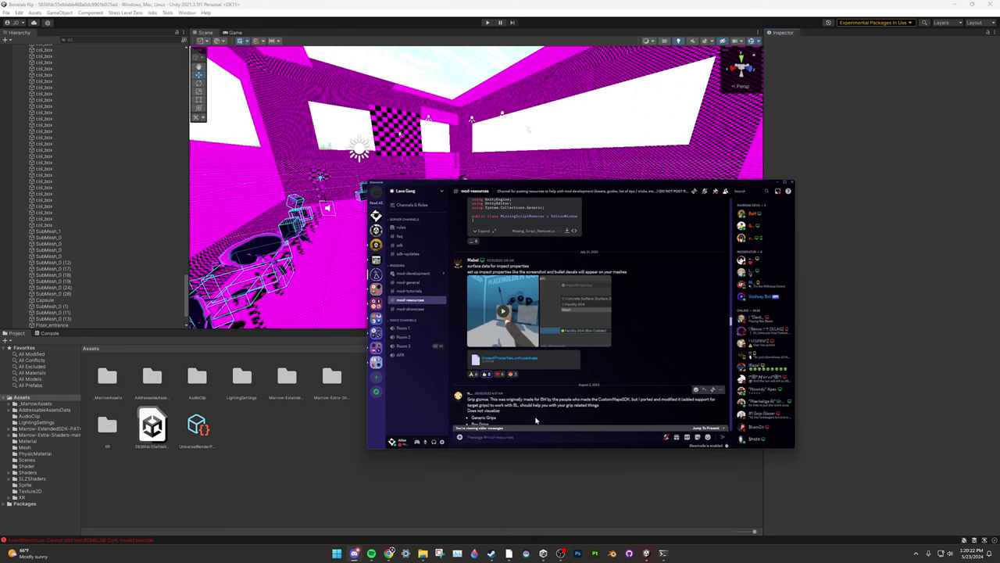
key("alt+Tab")
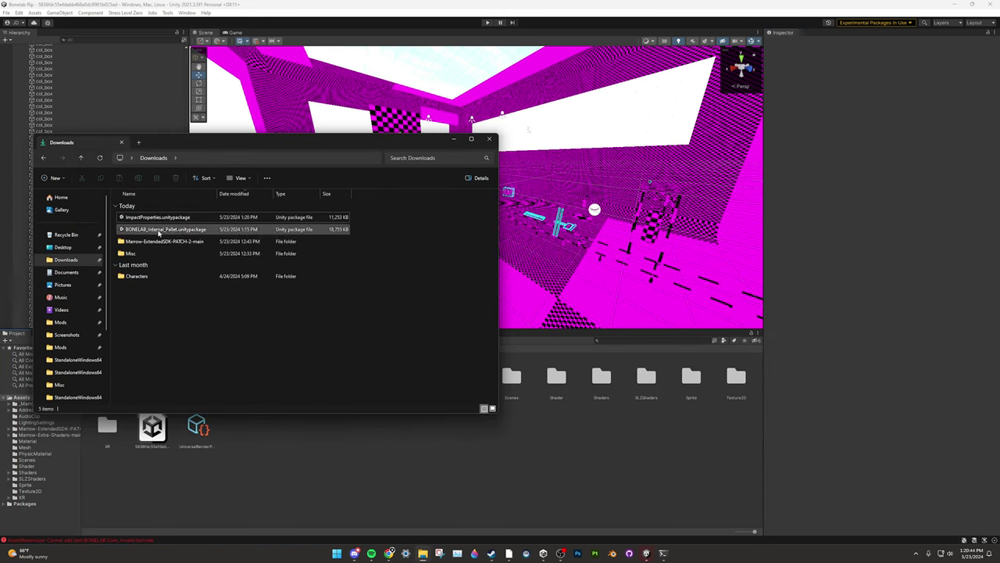
double_click(199, 218)
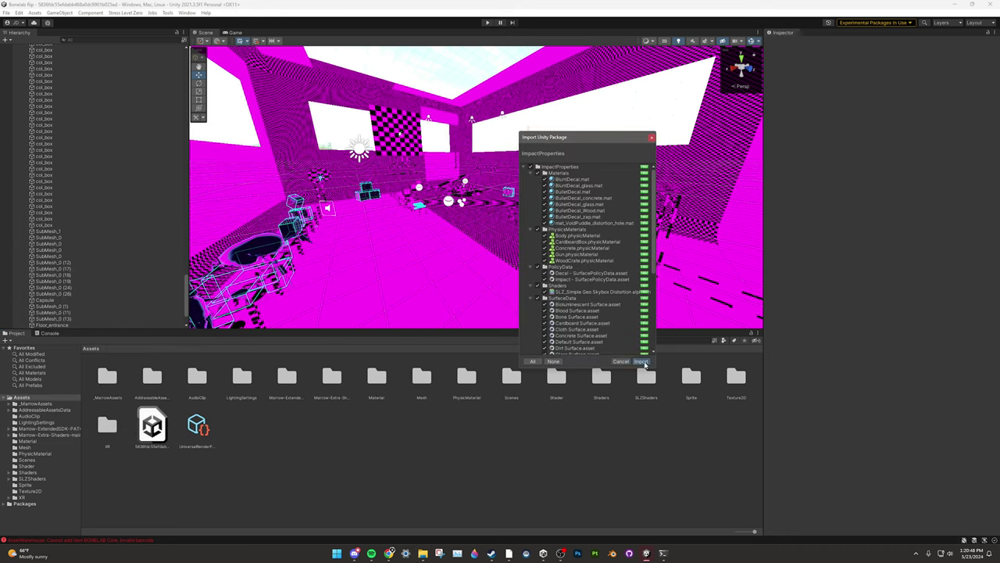
Step: Import the ImpactProperties package, then fly around the room to inspect the level
left_click(642, 361)
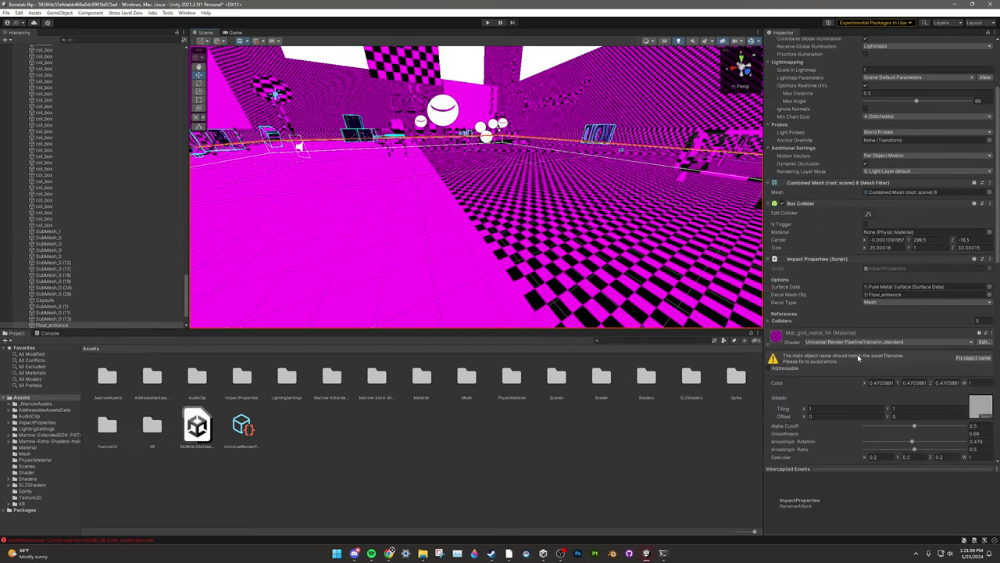
scroll(858, 357, "down", 2)
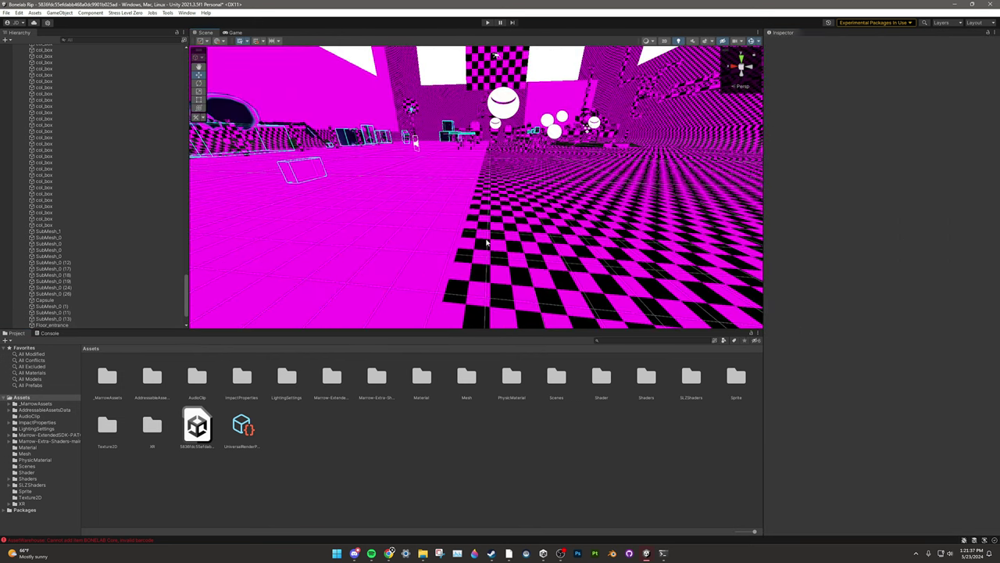
right_click_drag(410, 232, 445, 245)
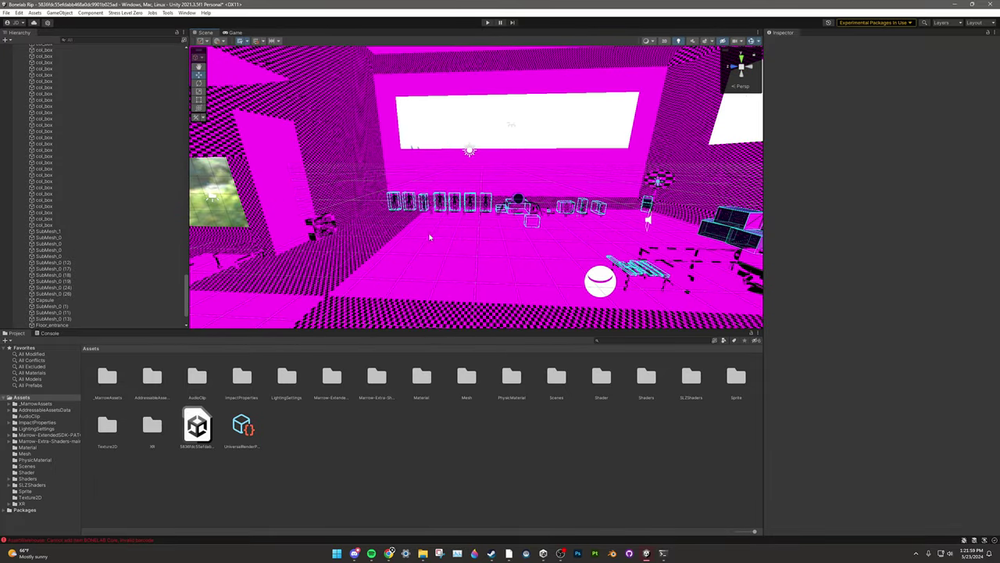
right_click_drag(429, 237, 447, 251)
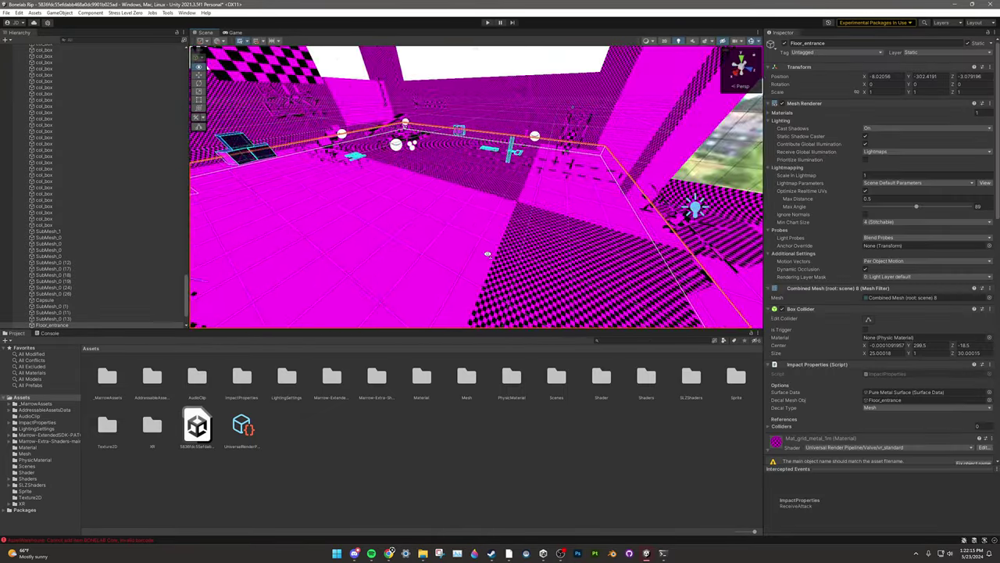
right_click_drag(487, 253, 433, 236)
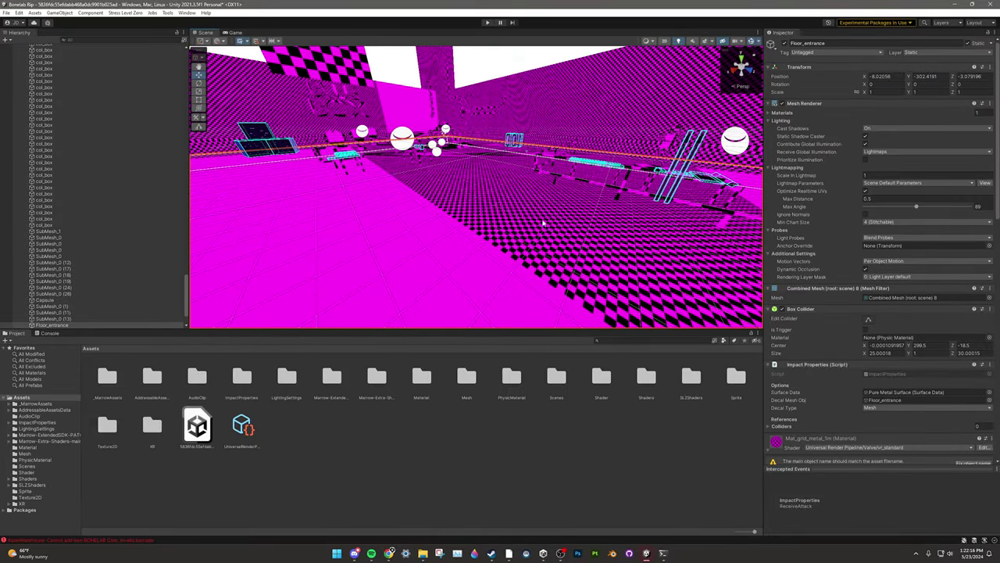
Step: Search the Project for '_standard' and delete the ripped duplicate vr_standard shader file
left_click(805, 439)
scroll(829, 338, "down", 5)
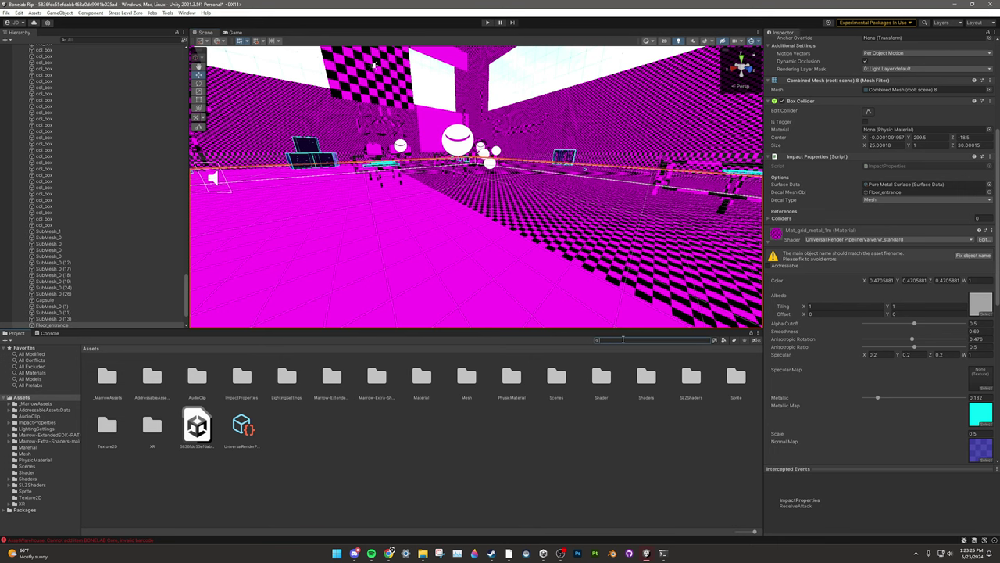
type("_standard")
left_click(106, 377)
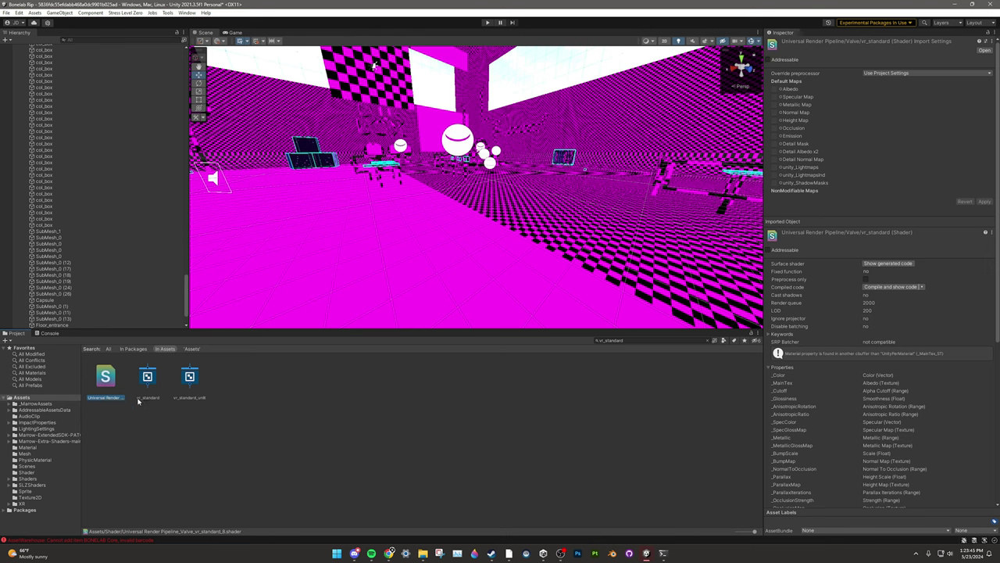
key("Delete")
left_click(565, 290)
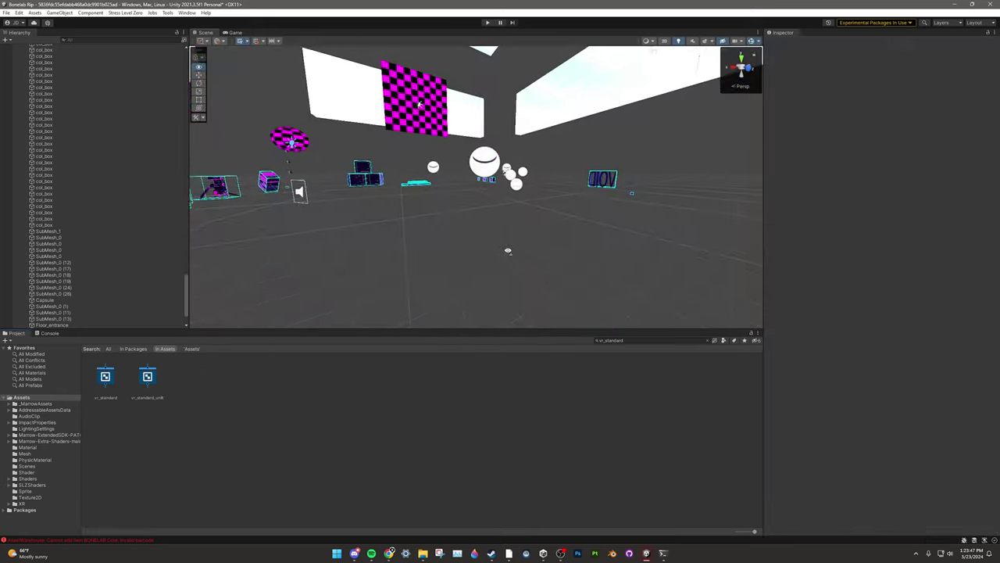
Step: Give Floor_entrance's Mat_grid_metal_1m material the Universal Render Pipeline/Valve/vr_standard shader
right_click_drag(421, 266, 399, 189)
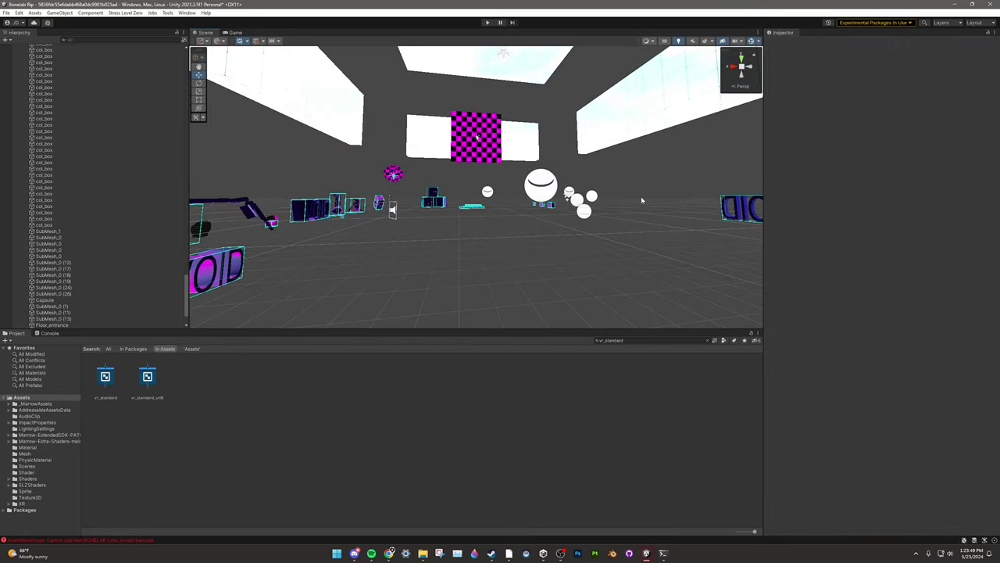
right_click_drag(328, 226, 460, 236)
left_click(460, 236)
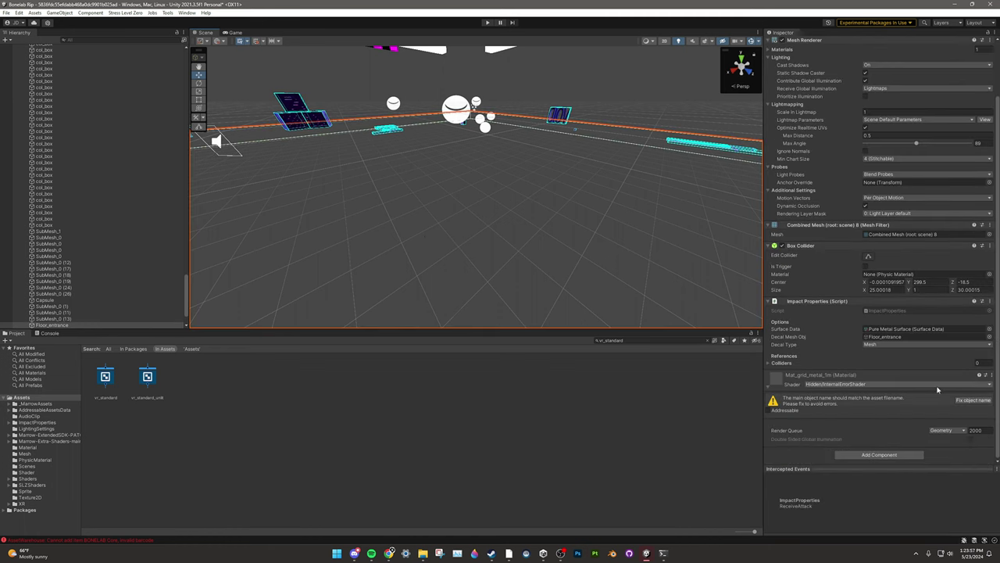
left_click(937, 386)
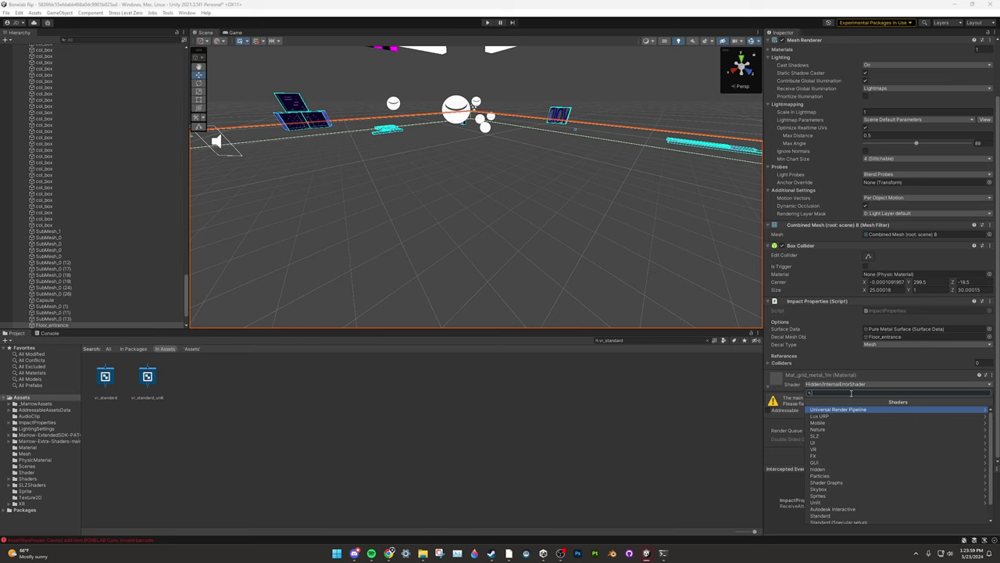
left_click(837, 410)
left_click(844, 415)
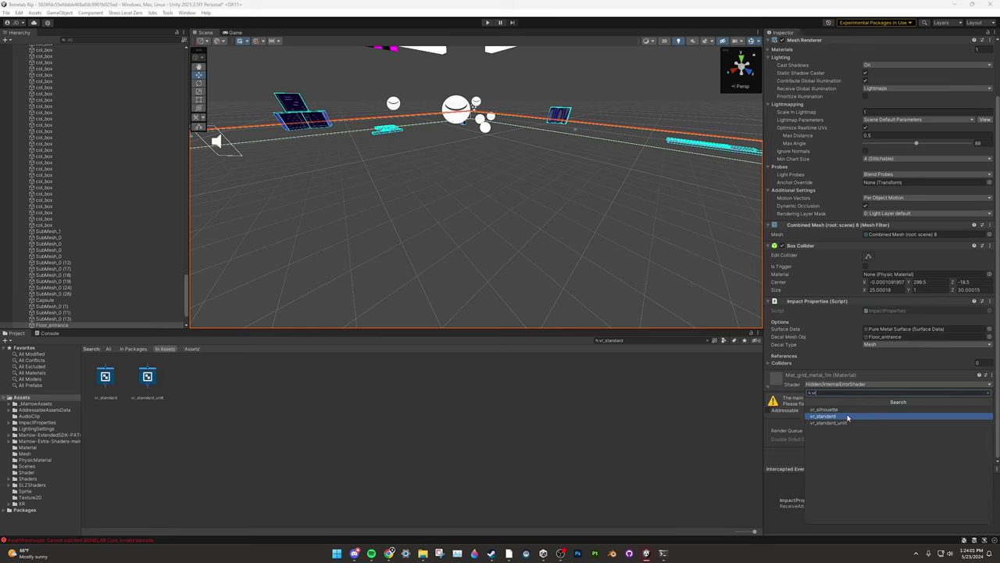
left_click(844, 415)
left_click_drag(732, 318, 539, 154, "alt")
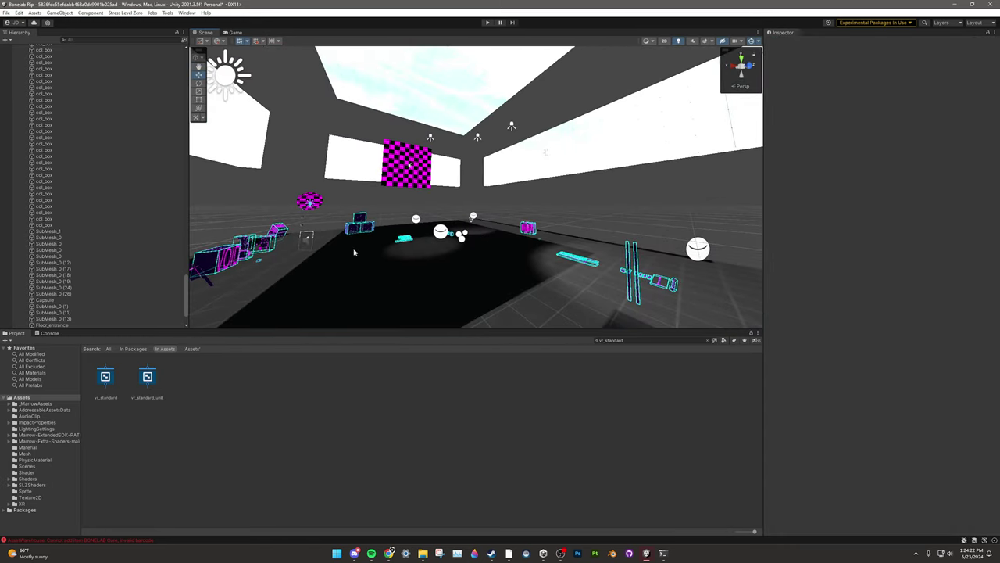
Step: Set the grey grid material on wall SubMesh_0 (11) to the vr_standard_unlit shader
right_click_drag(340, 253, 419, 237)
left_click(509, 125)
key("f")
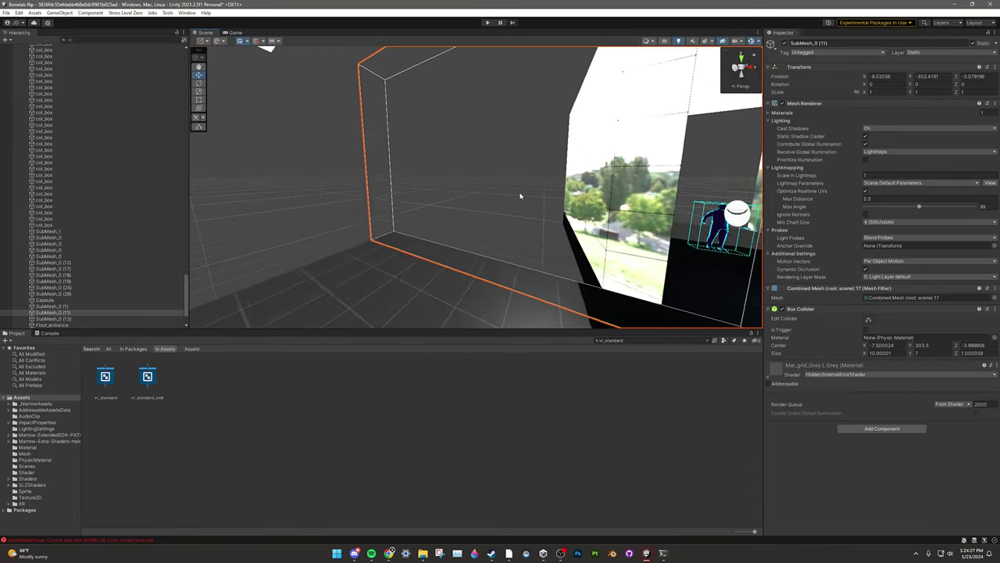
left_click(838, 374)
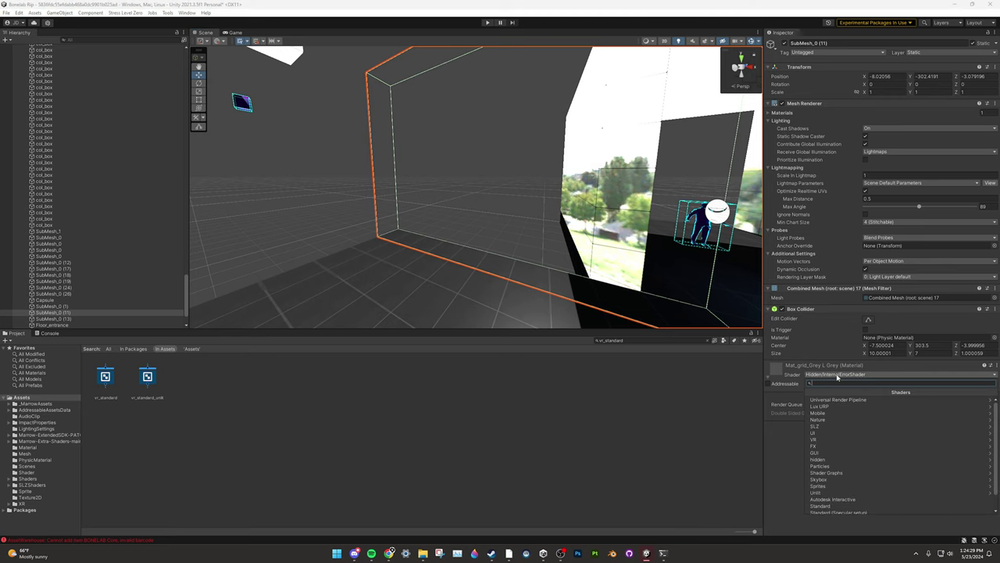
type("vr")
left_click(852, 413)
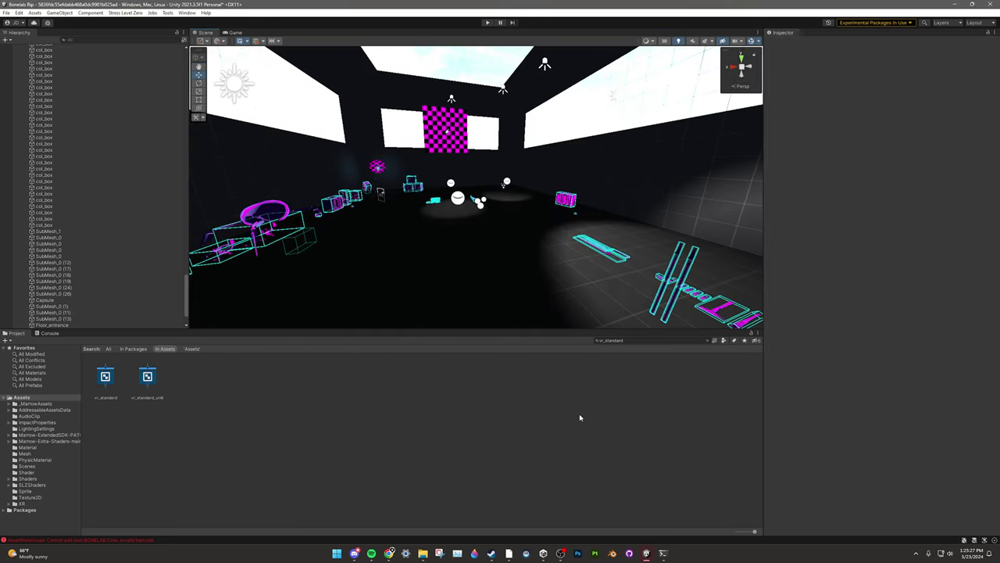
Step: Inspect the grass plane plane_4x8 in the Ascent1 reference project for comparison
left_click(688, 508)
mouse_move(516, 251)
right_mouse_down()
mouse_move(505, 261)
mouse_move(505, 252)
right_mouse_up()
left_click(450, 232)
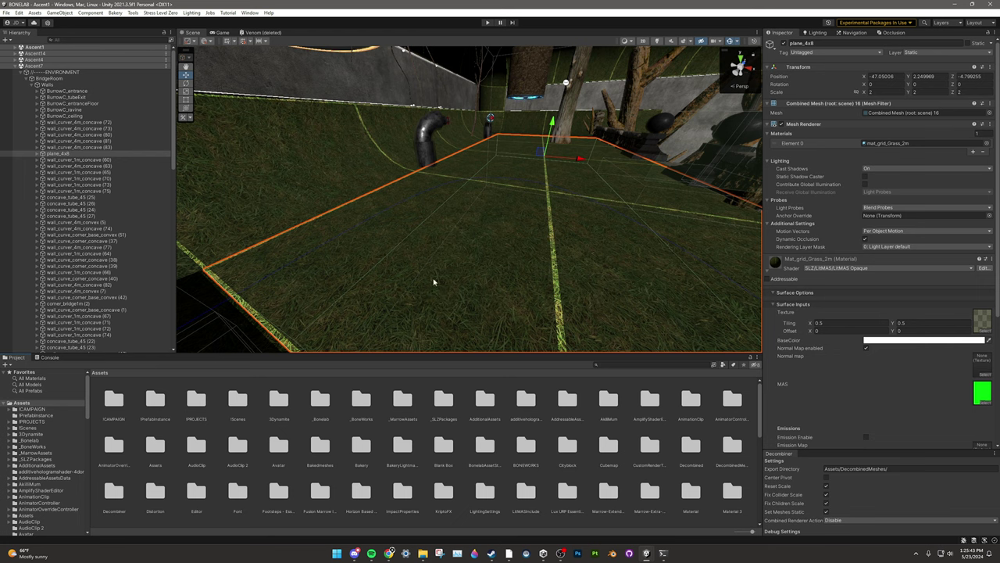
scroll(389, 290, "up", 6)
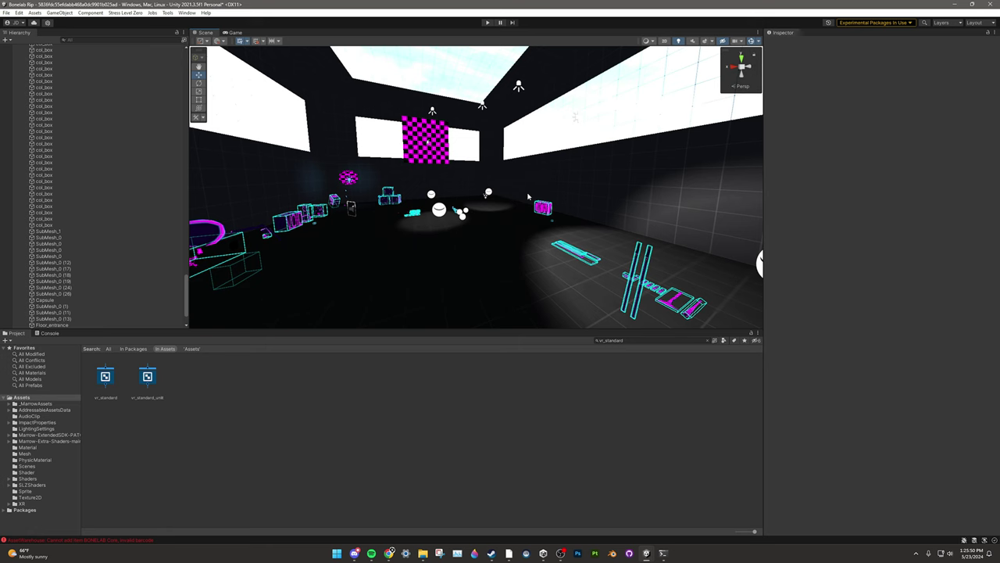
Step: Switch the AluminumTable's material to the Universal Render Pipeline/Valve/vr_standard shader
key("f")
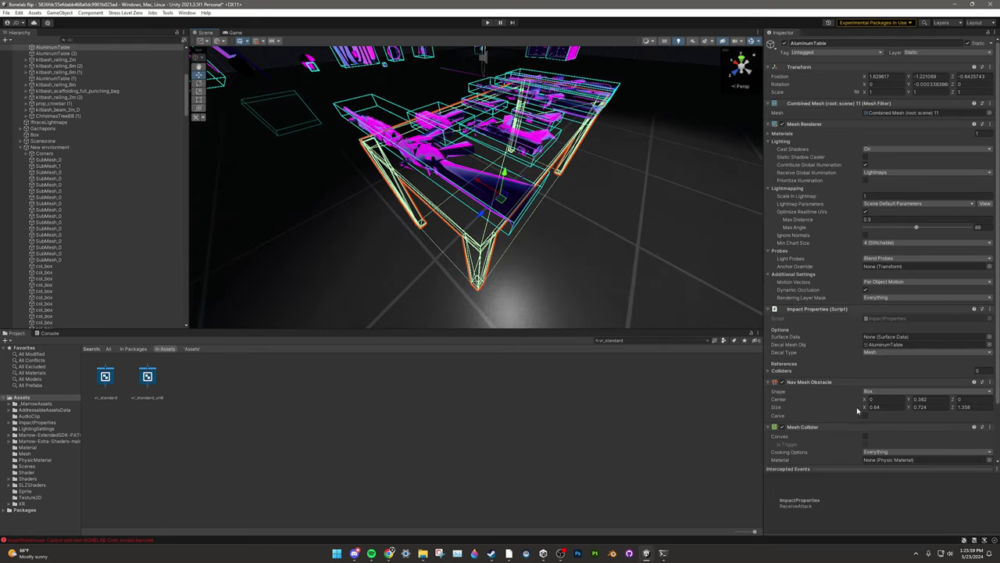
scroll(862, 410, "down", 3)
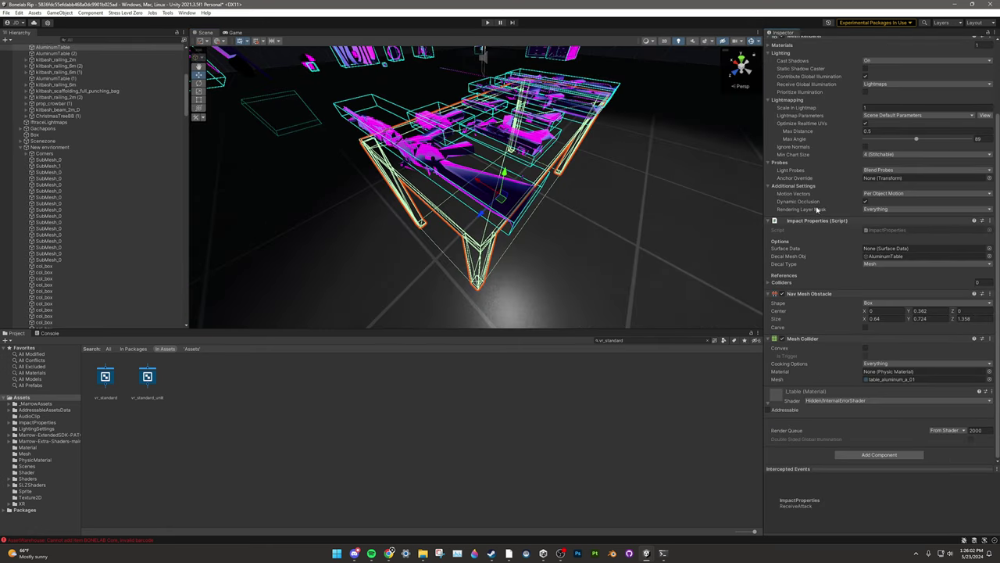
left_click(867, 400)
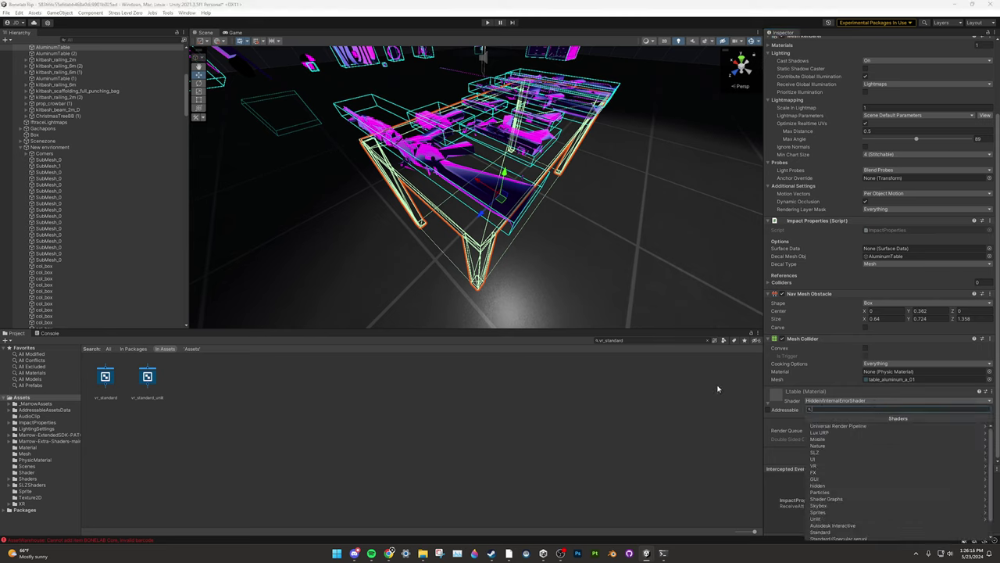
key("Down")
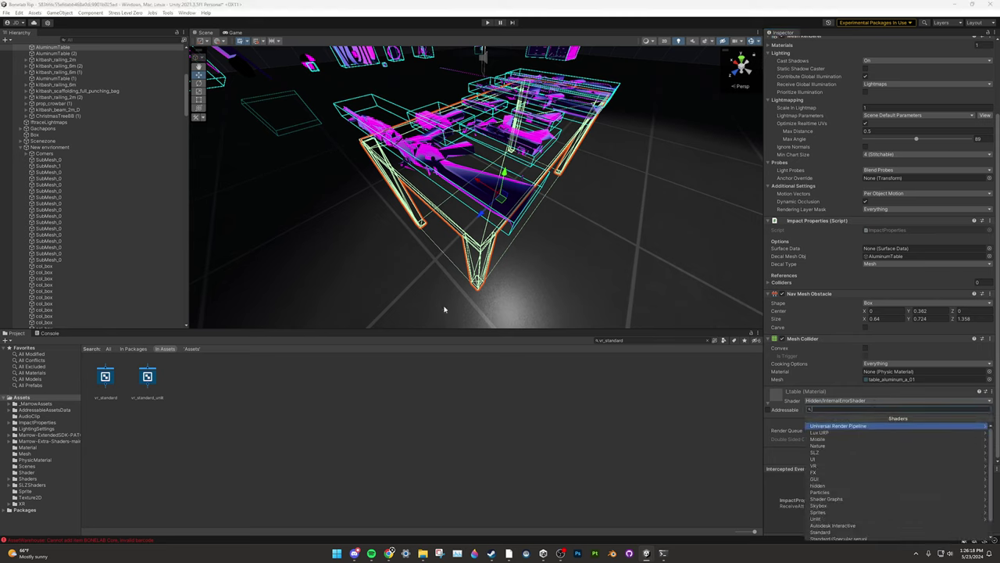
key("Right")
key("Down")
key("Down")
key("Right")
key("Return")
right_click_drag(514, 274, 511, 217)
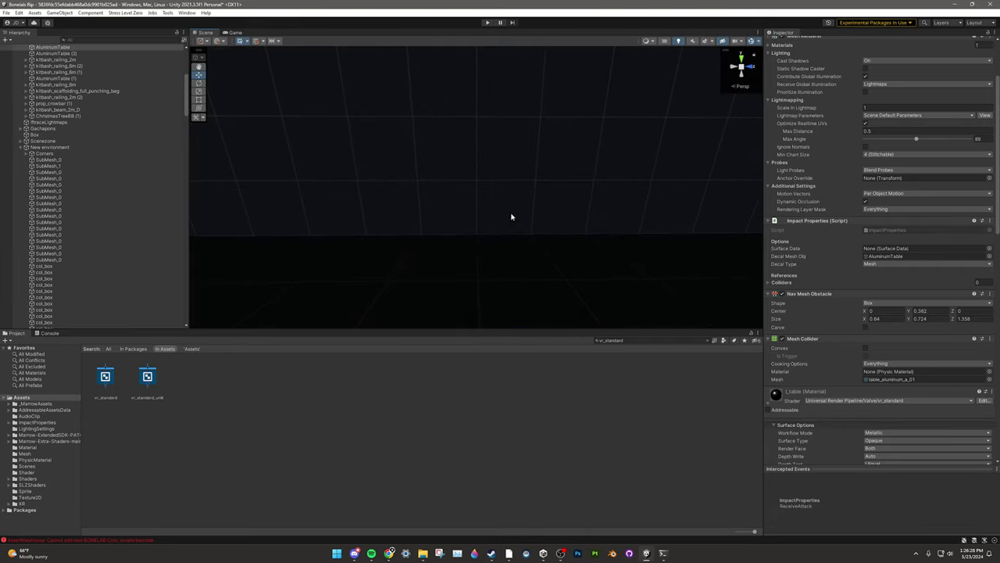
Step: Set floor SubMesh_0's Mat_grid_L Blue Black material to the vr_standard shader
left_click(456, 231)
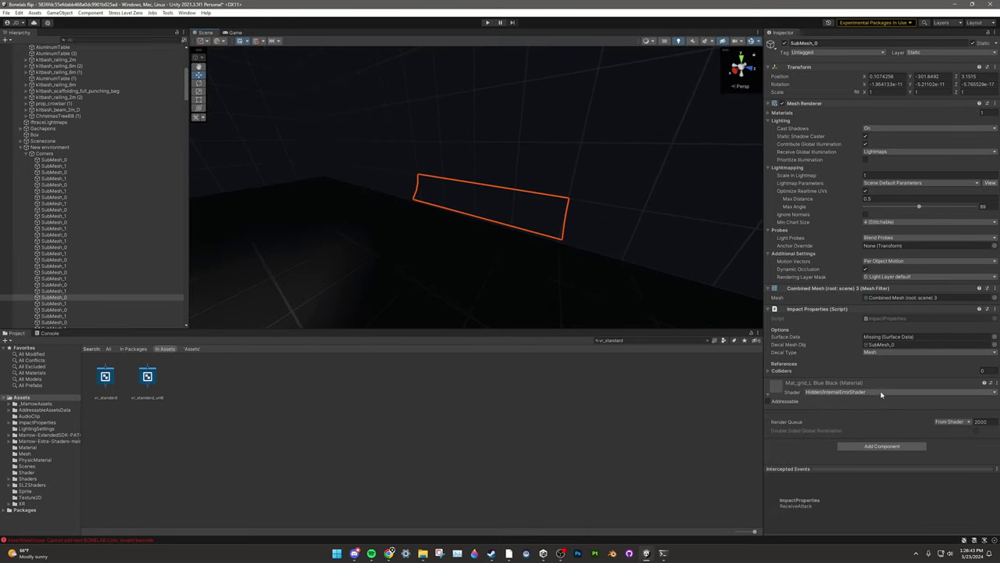
left_click(857, 393)
type("vr")
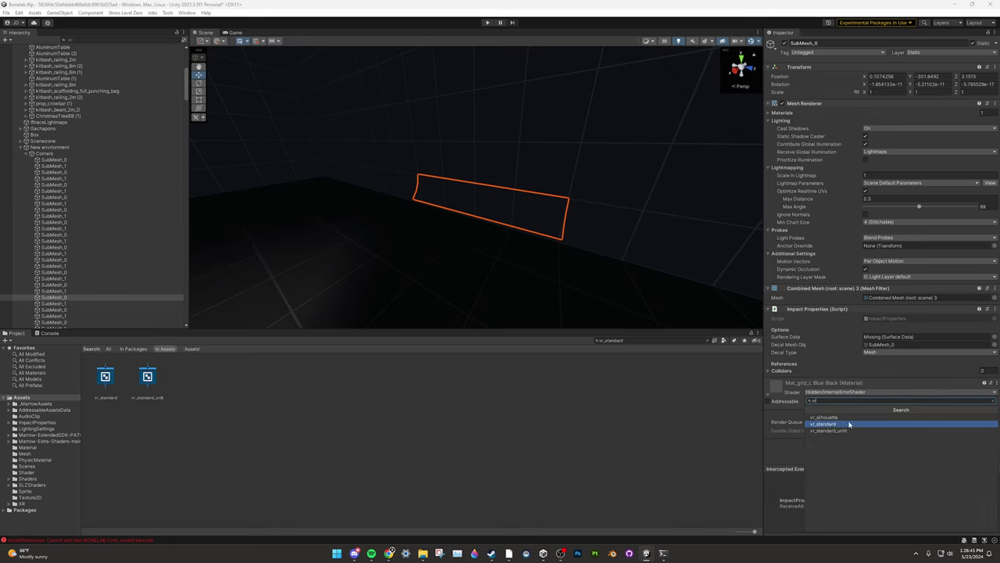
left_click(833, 425)
right_click_drag(500, 299, 409, 250)
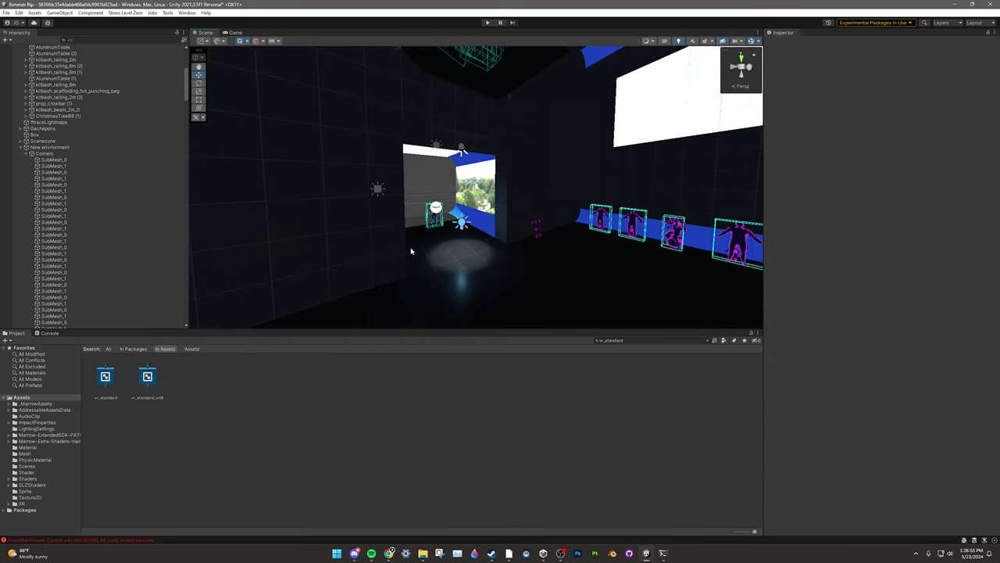